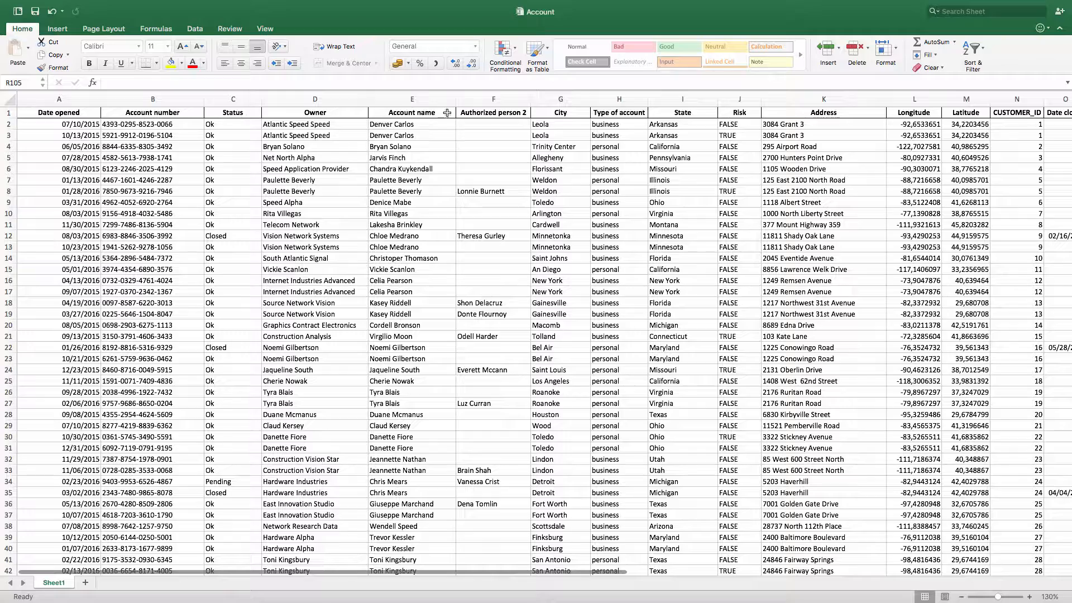
# Step: Switch from the account spreadsheet to the desktop's EXCEL folder and import Account.xlsx into the DataWalk analysis
pyautogui.hscroll(5, 782, 191)
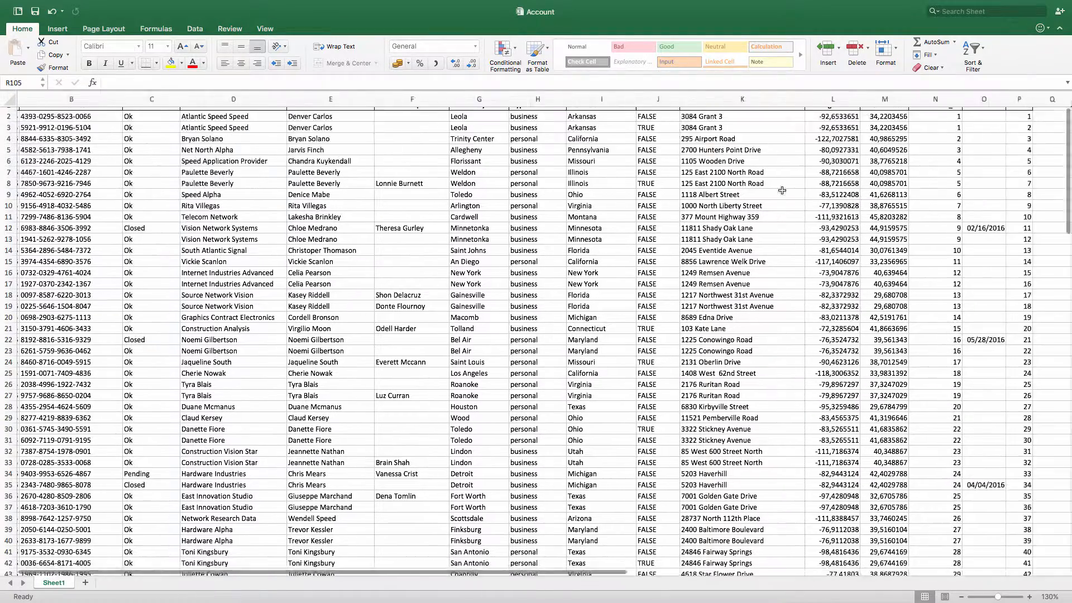
pyautogui.hscroll(-5, 782, 191)
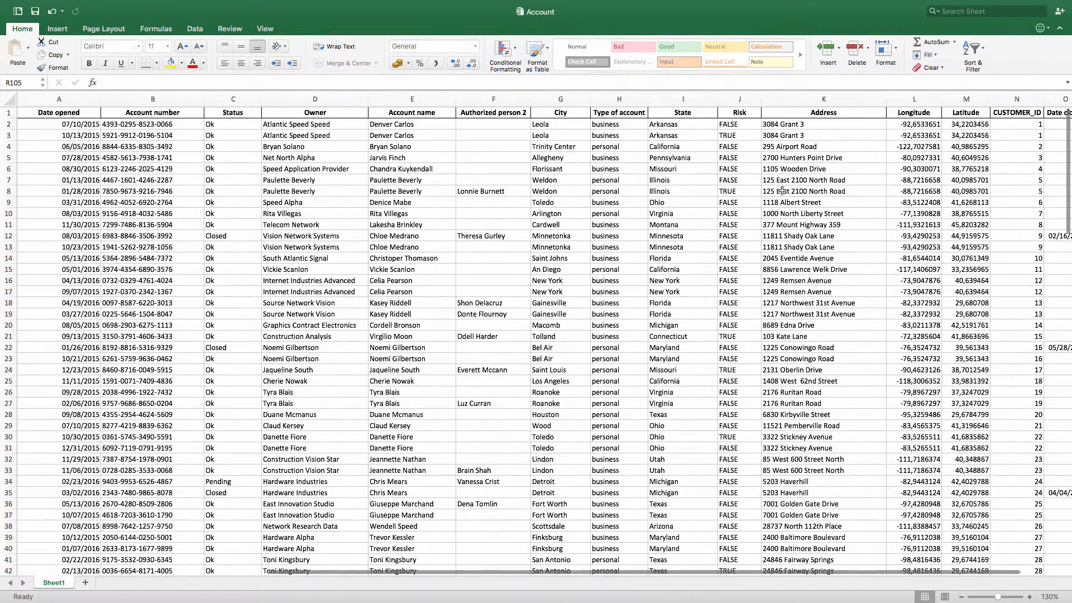
pyautogui.hotkey('ctrl', 'Left')
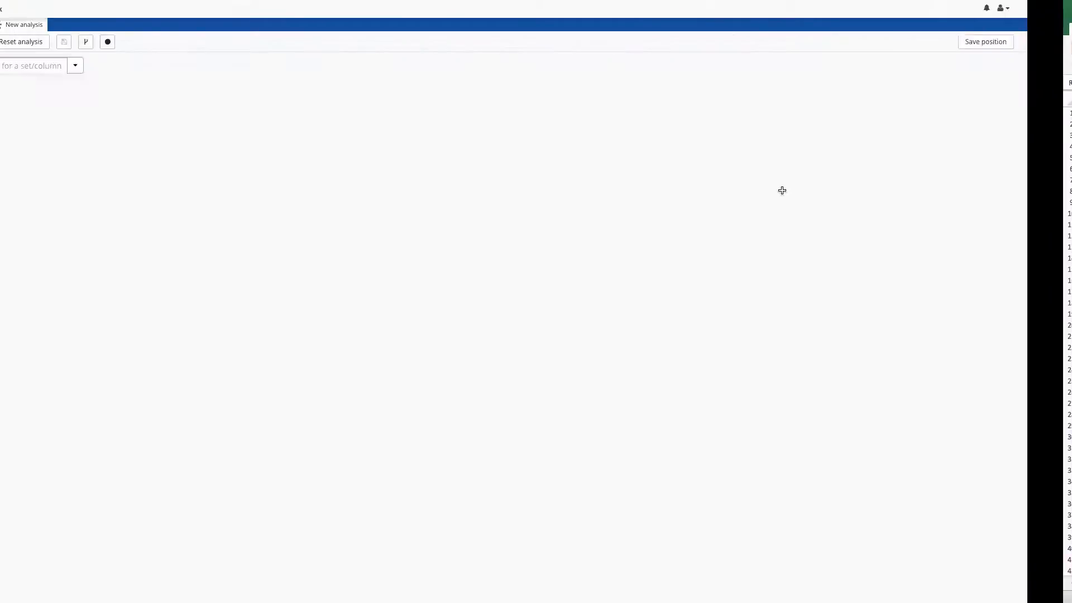
pyautogui.hotkey('ctrl', 'Left')
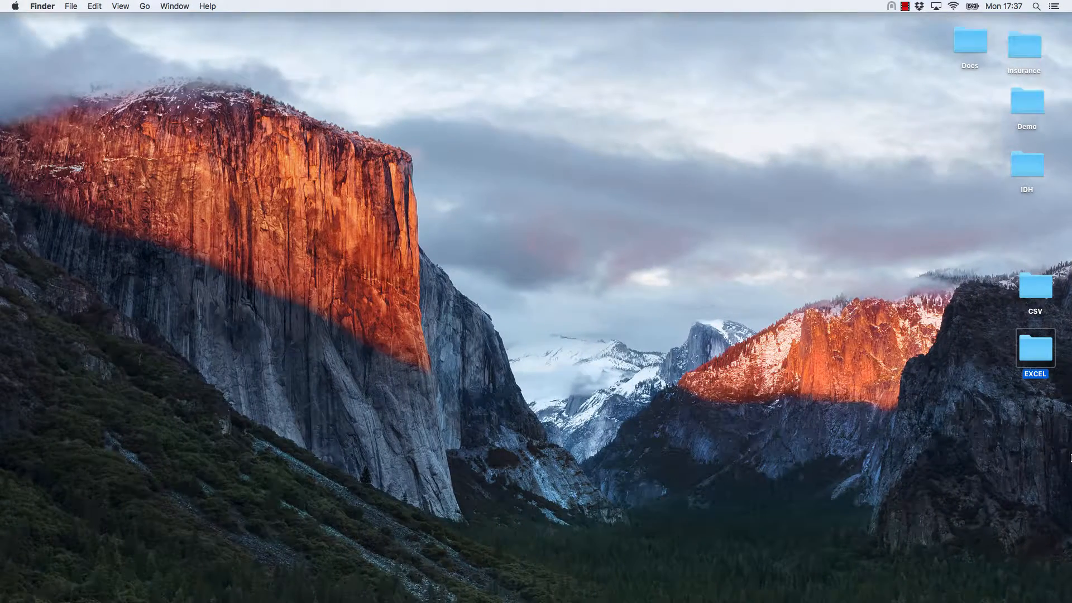
pyautogui.doubleClick(1045, 346)
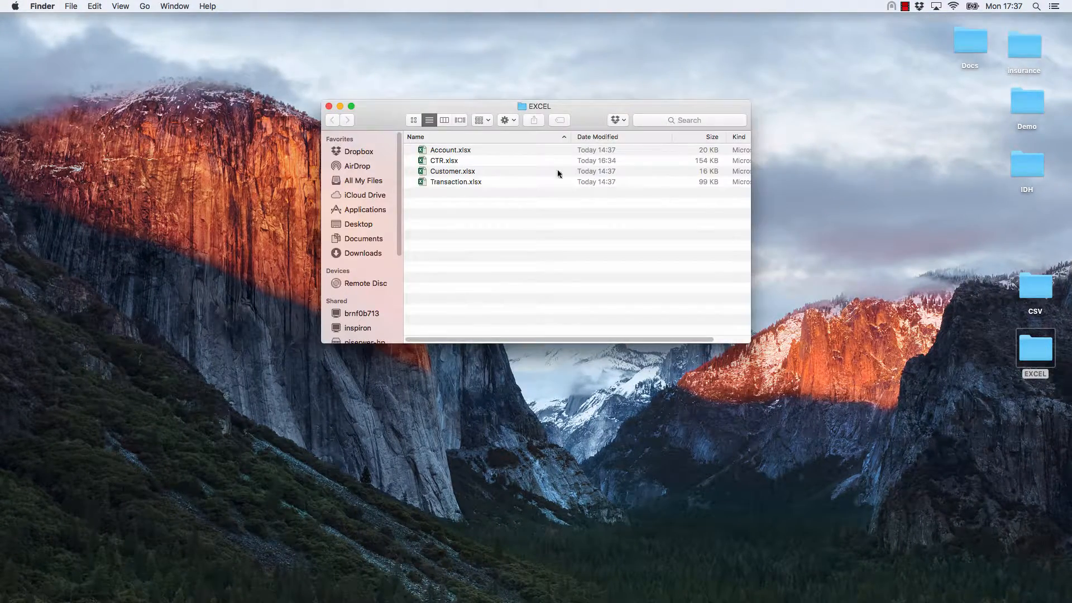
pyautogui.moveTo(453, 154); pyautogui.dragTo(538, 241)
pyautogui.hotkey('ctrl', 'Right')
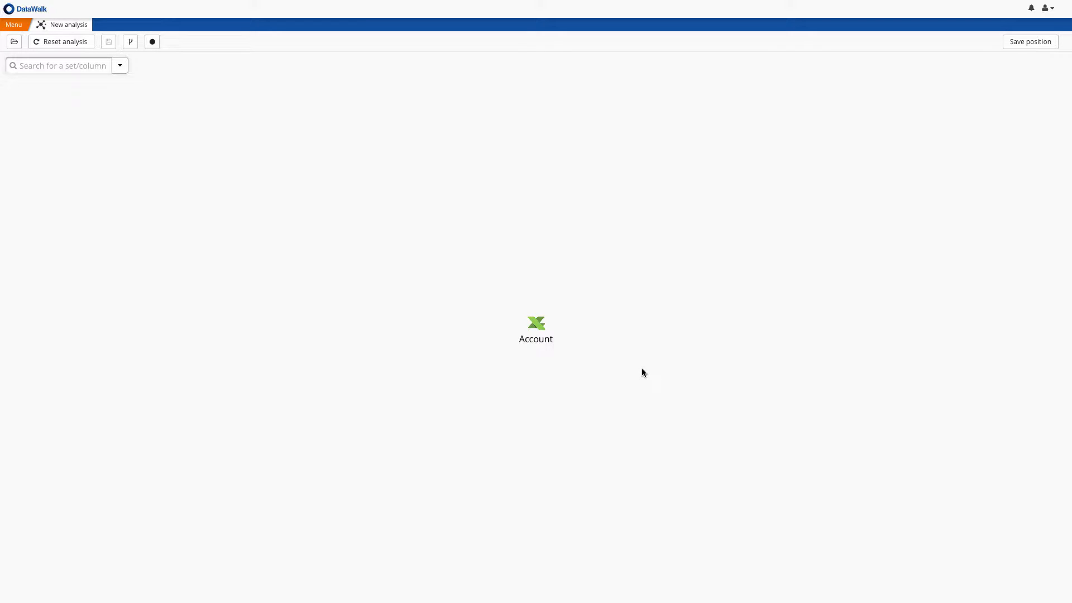
# Step: Change the Account set's icon to Account1_icon from the Bank category
pyautogui.click(534, 326)
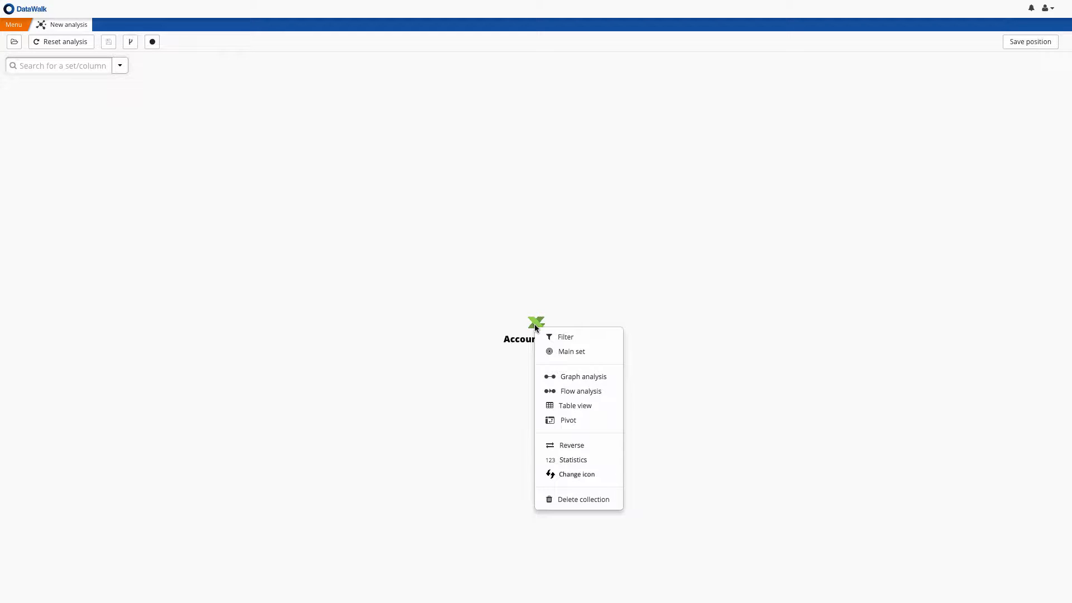
pyautogui.click(590, 479)
pyautogui.click(523, 273)
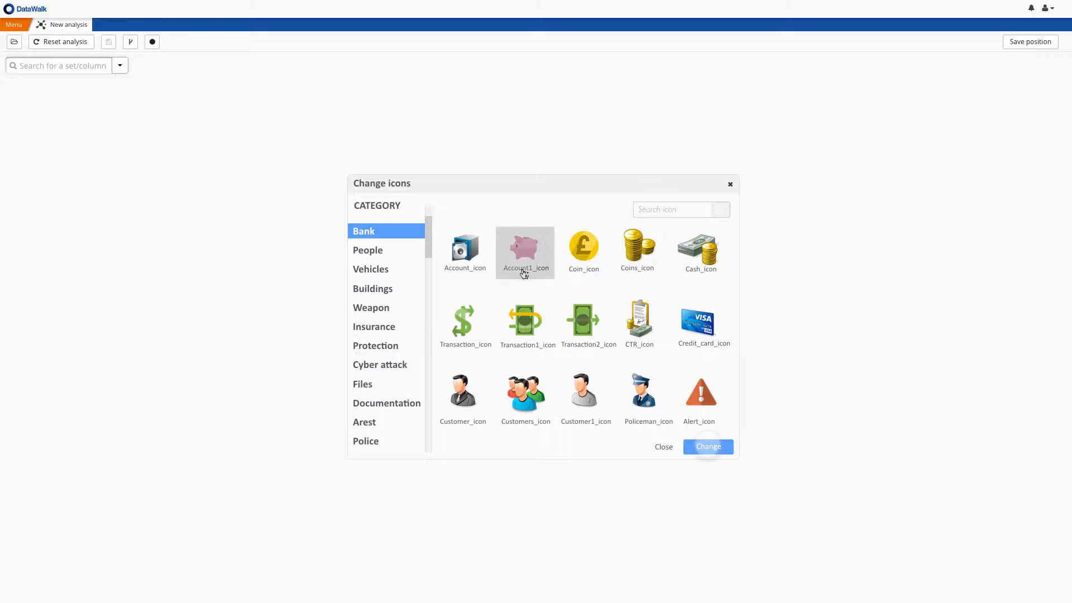
pyautogui.click(708, 449)
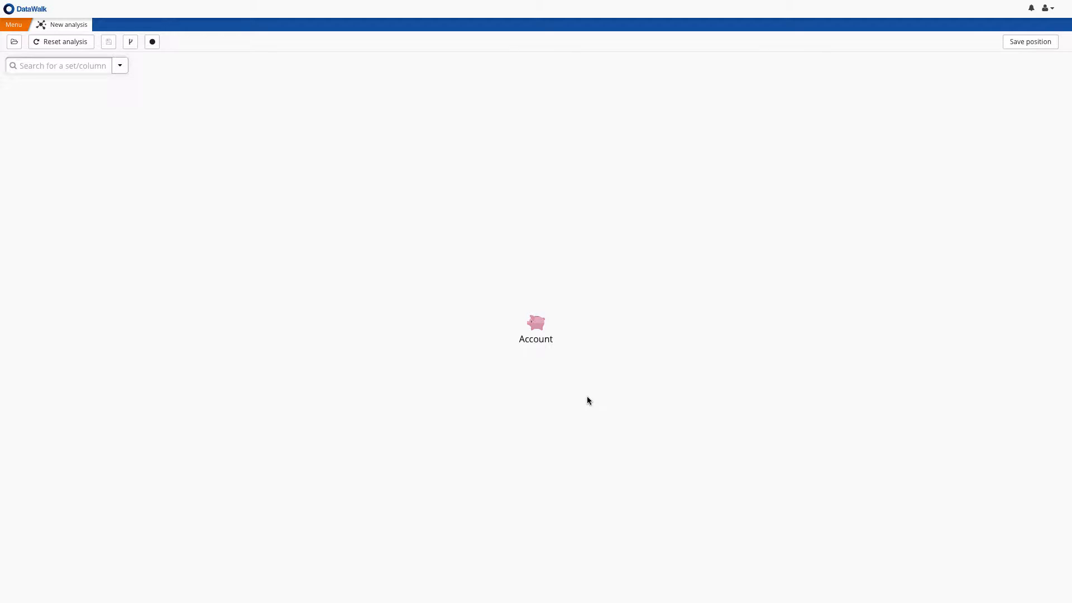
# Step: Examine the imported Account records in table view, and close the table
pyautogui.click(540, 323)
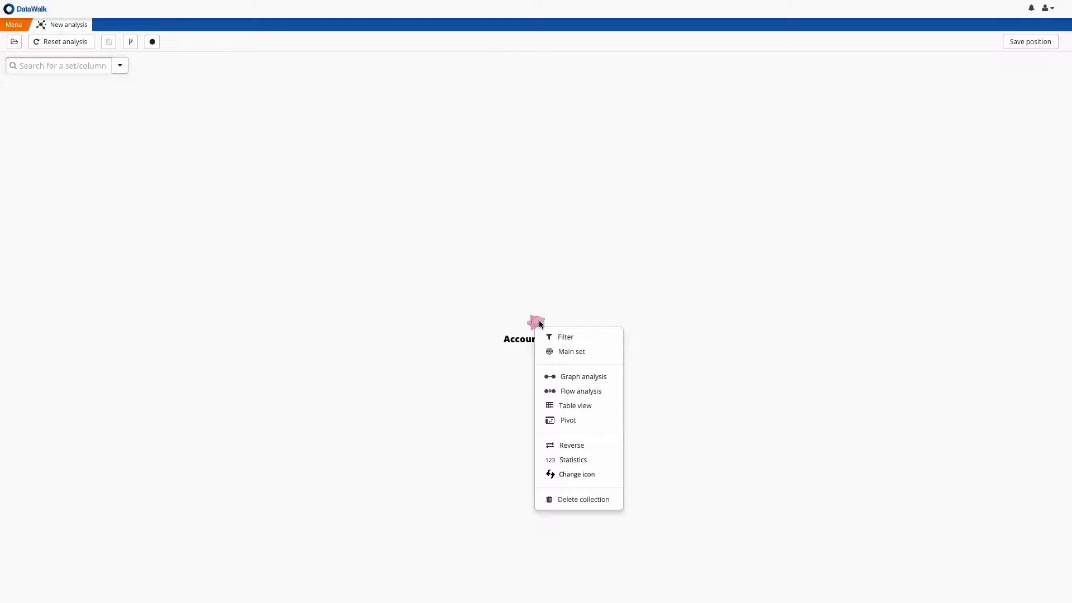
pyautogui.click(571, 407)
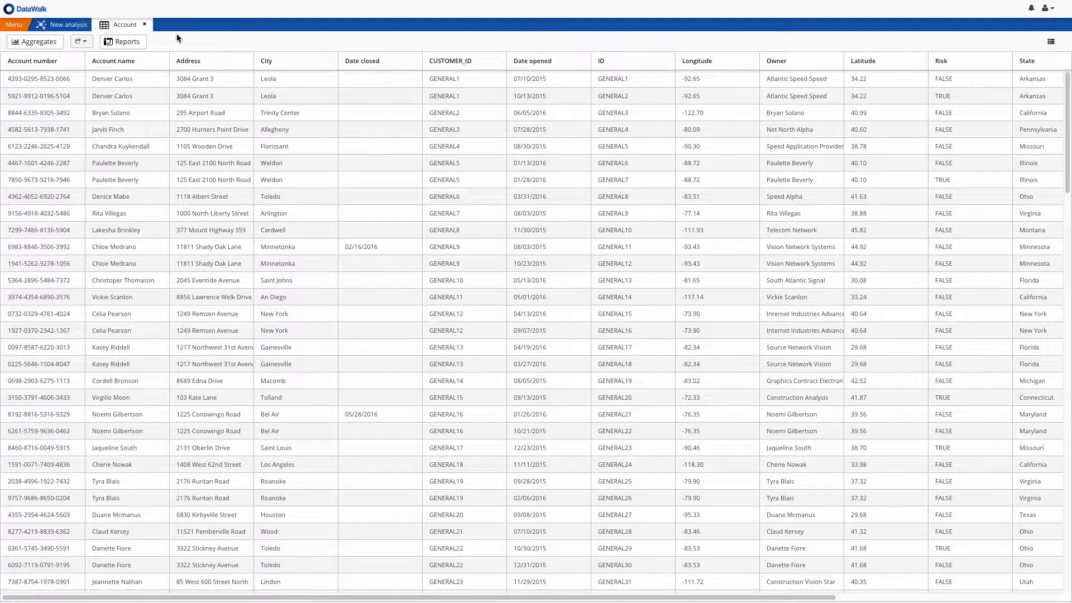
pyautogui.click(146, 25)
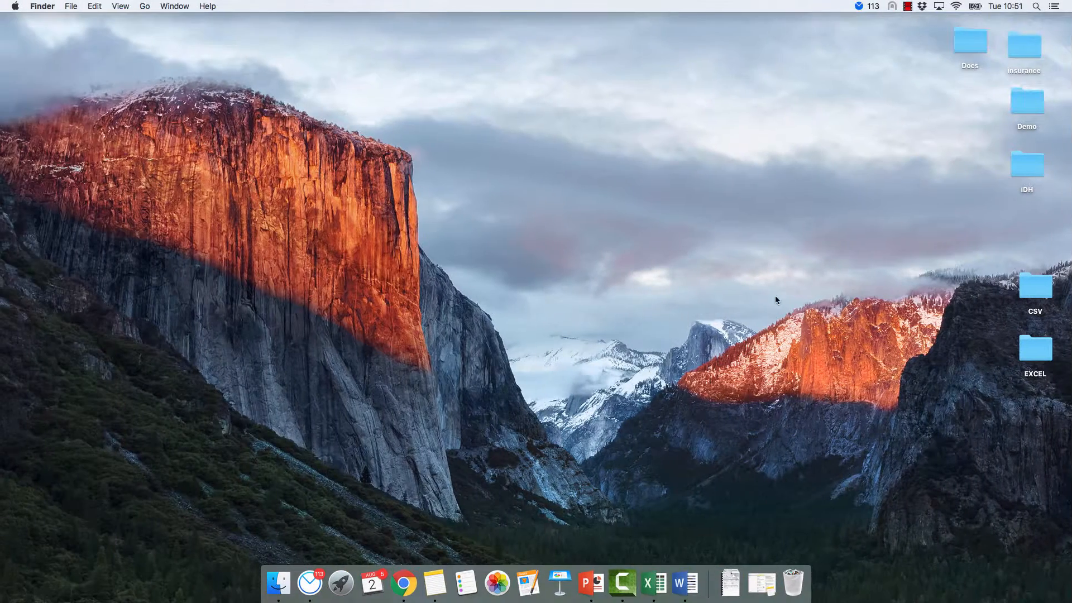
# Step: Import Customer.xlsx and Transaction.xlsx from the desktop's EXCEL folder into the DataWalk analysis
pyautogui.doubleClick(1024, 349)
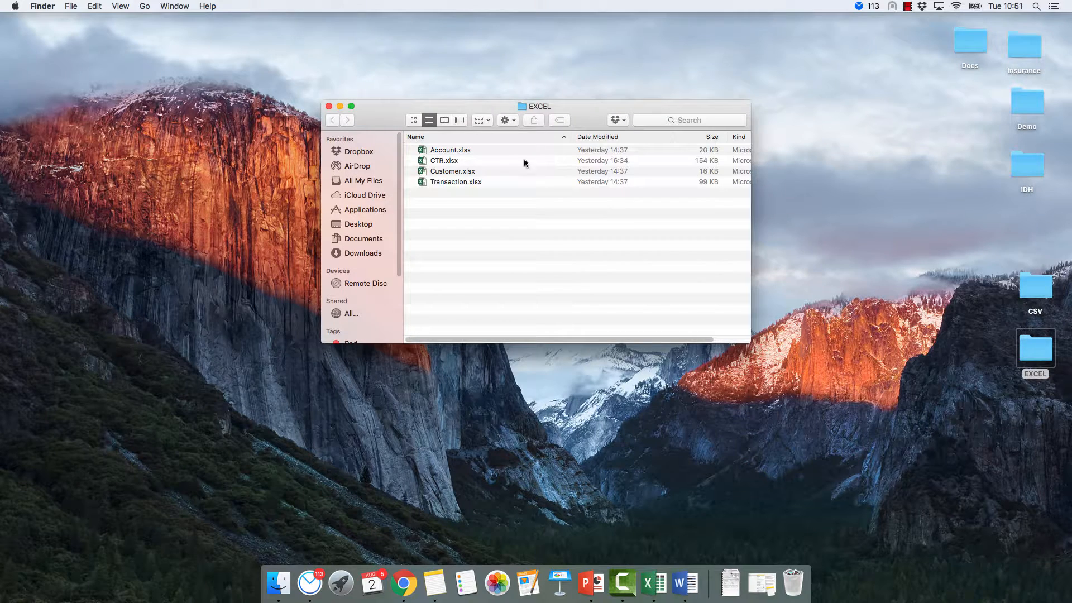
pyautogui.moveTo(455, 171); pyautogui.dragTo(819, 245)
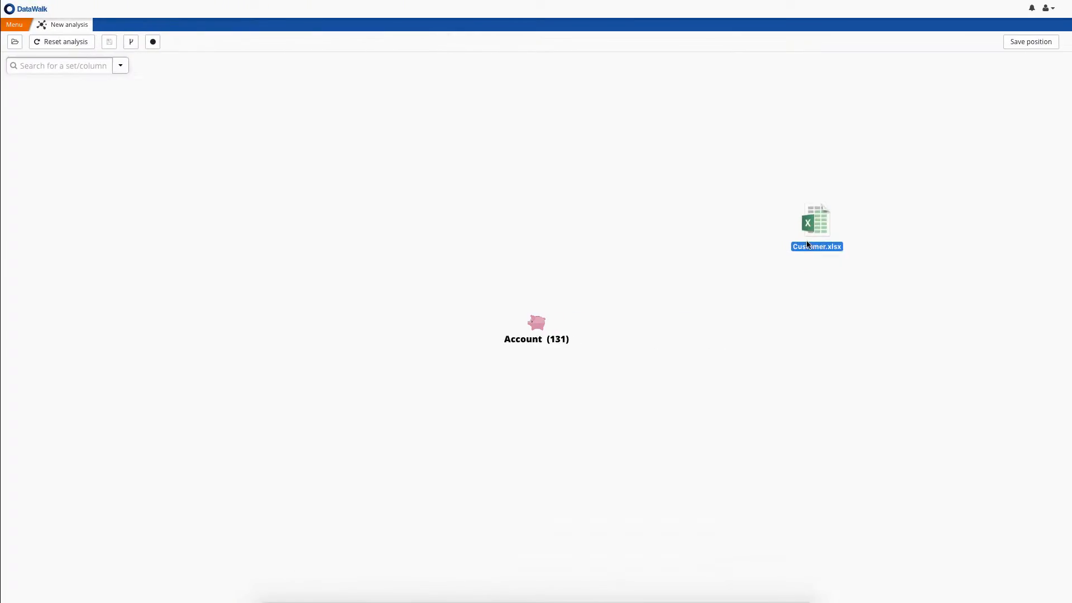
pyautogui.moveTo(816, 244); pyautogui.dragTo(815, 245)
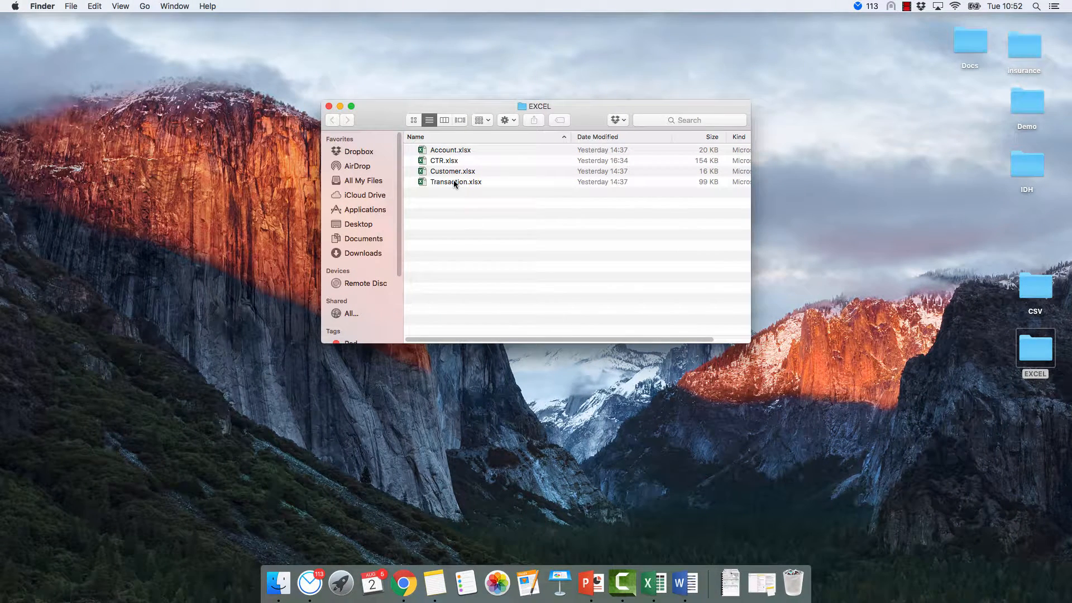
pyautogui.moveTo(453, 180); pyautogui.dragTo(702, 411)
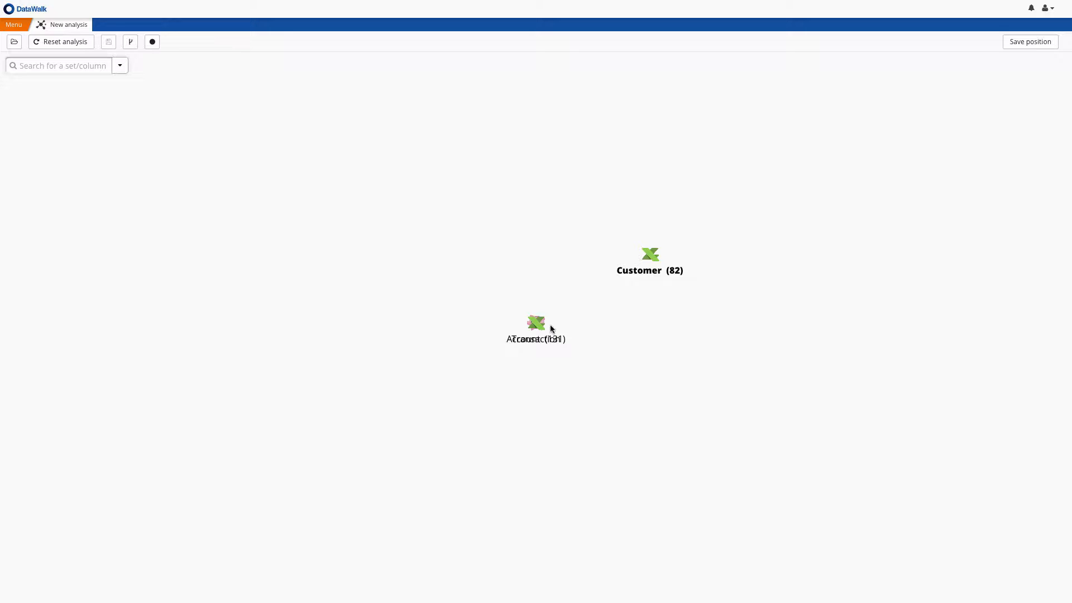
# Step: Change the Customer set's icon to Customer_icon from the Bank category
pyautogui.rightClick(650, 258)
pyautogui.click(694, 406)
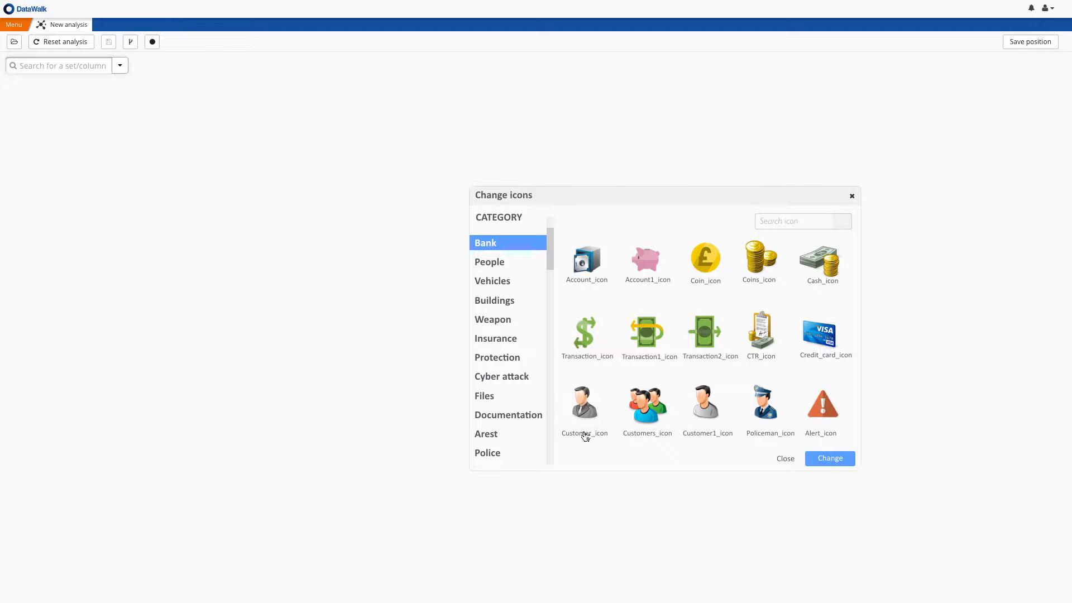
pyautogui.click(585, 436)
pyautogui.click(828, 463)
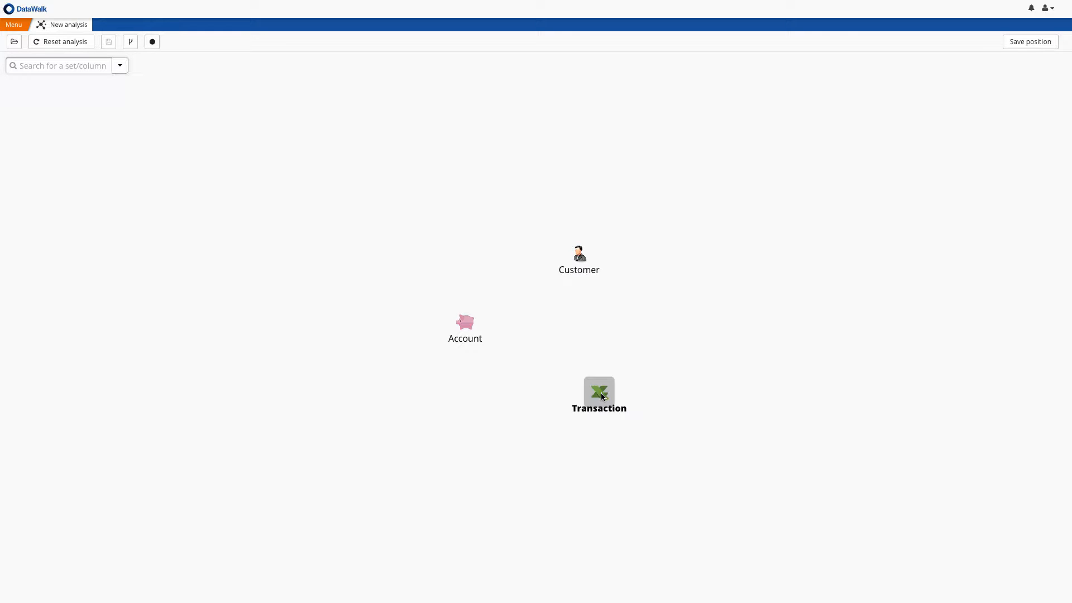
# Step: Change the Transaction set's icon to Transaction2_icon from the Bank category
pyautogui.rightClick(602, 396)
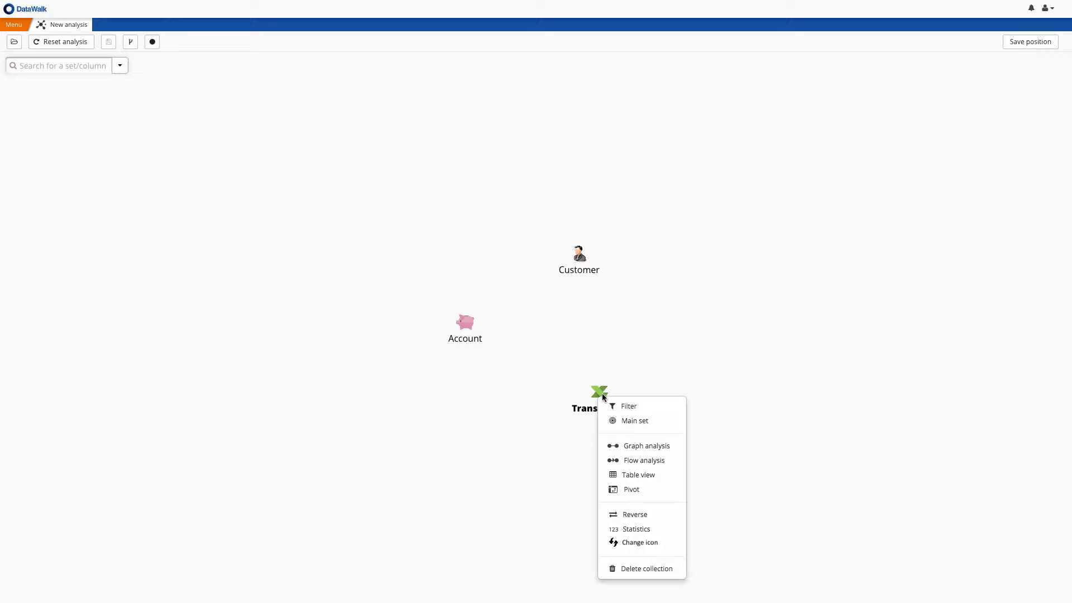
pyautogui.click(646, 545)
pyautogui.click(679, 353)
pyautogui.click(805, 461)
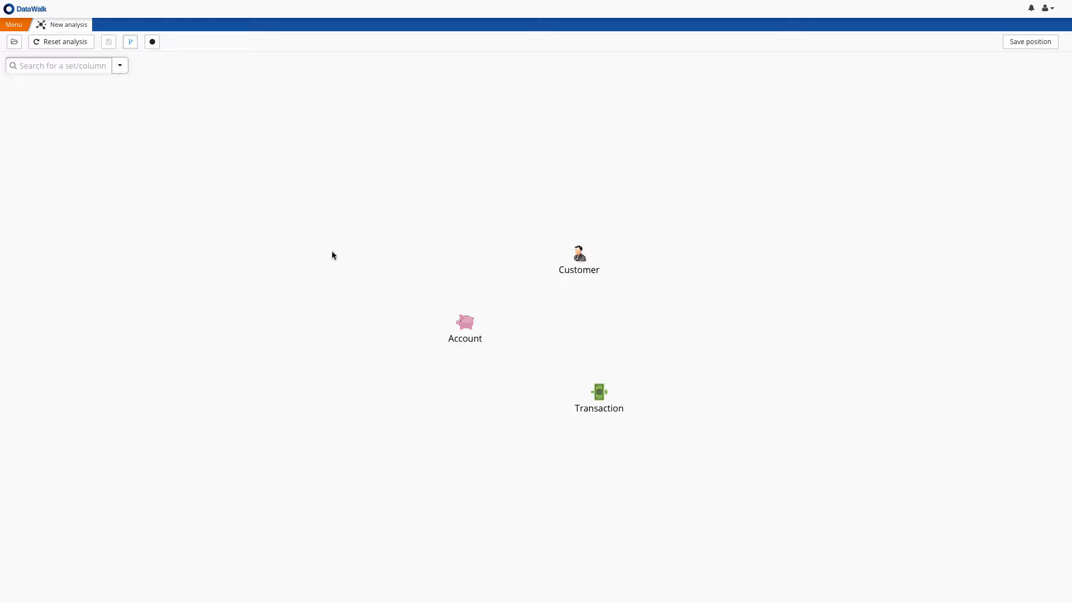
# Step: Create a connection named Owner from Customer to Account, matching Customer's Account Holder with Account's Account name using an equals comparison
pyautogui.moveTo(577, 263); pyautogui.dragTo(466, 322)
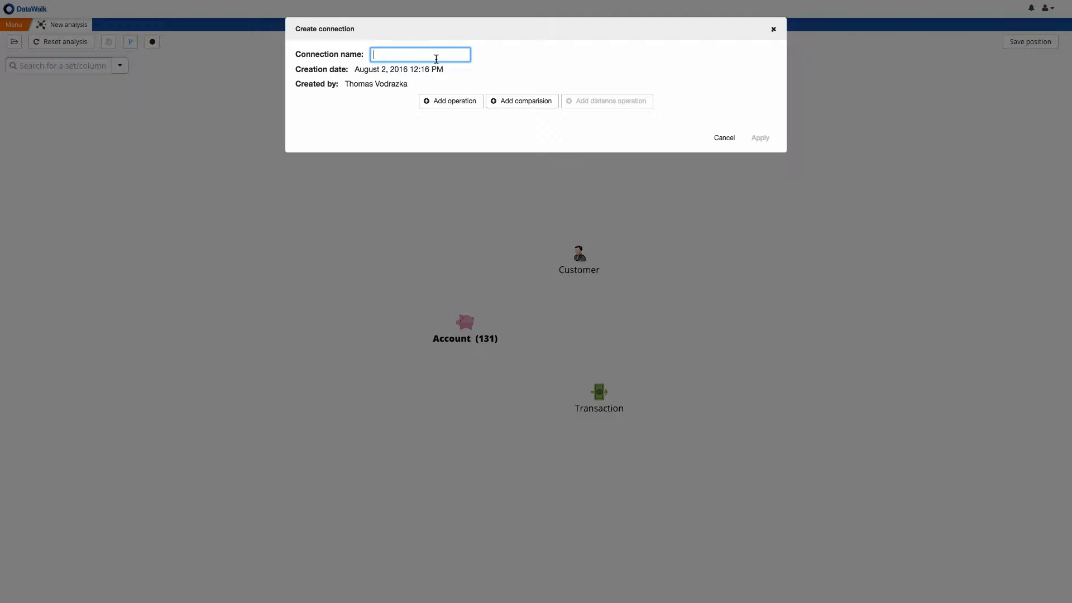
pyautogui.write('Owner')
pyautogui.click(517, 102)
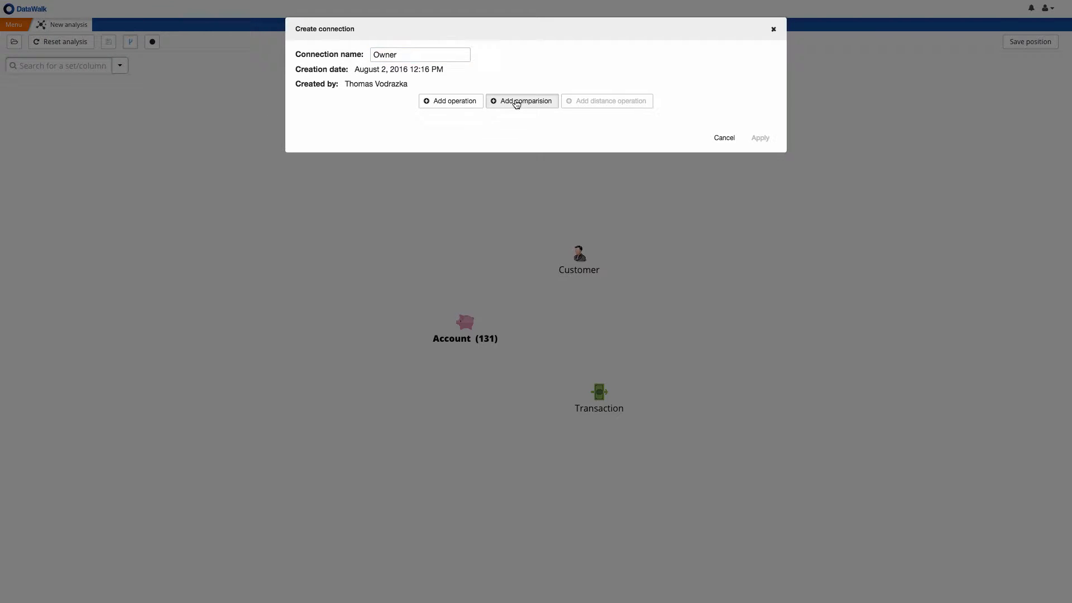
pyautogui.click(388, 137)
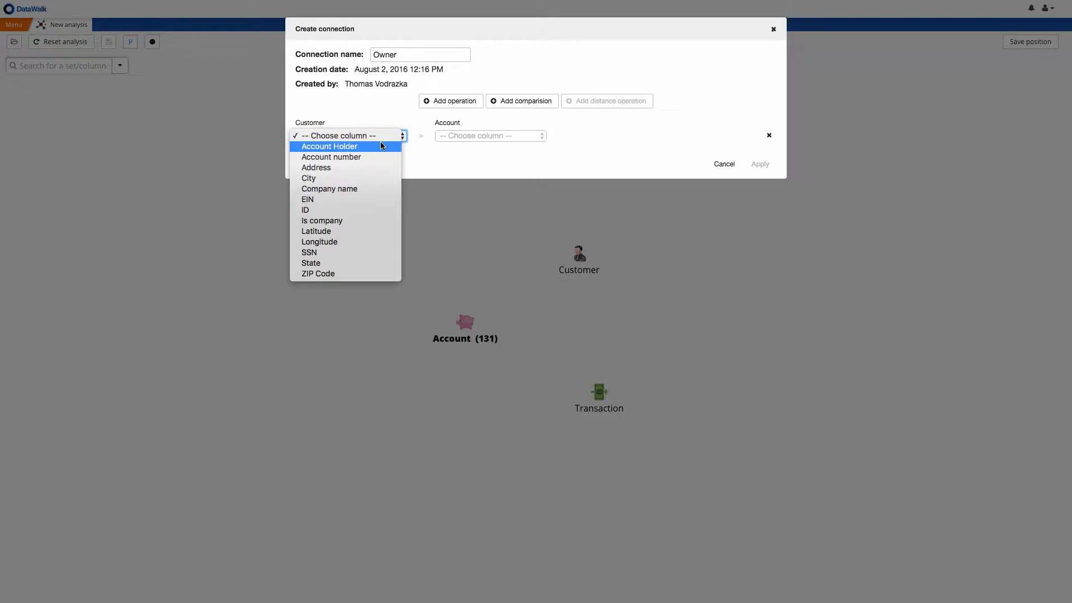
pyautogui.click(383, 146)
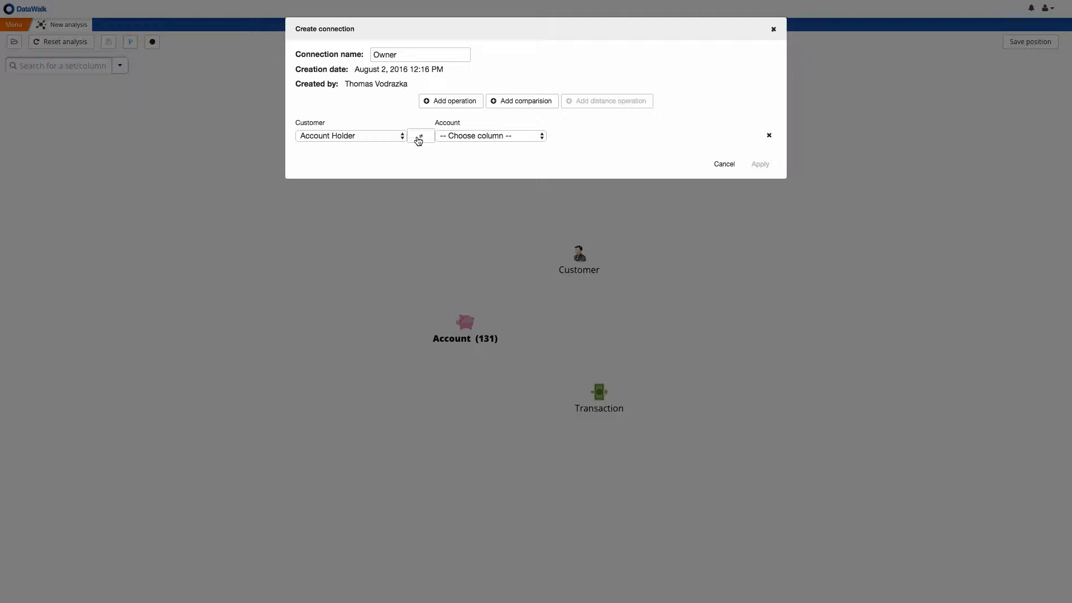
pyautogui.click(447, 136)
pyautogui.click(536, 147)
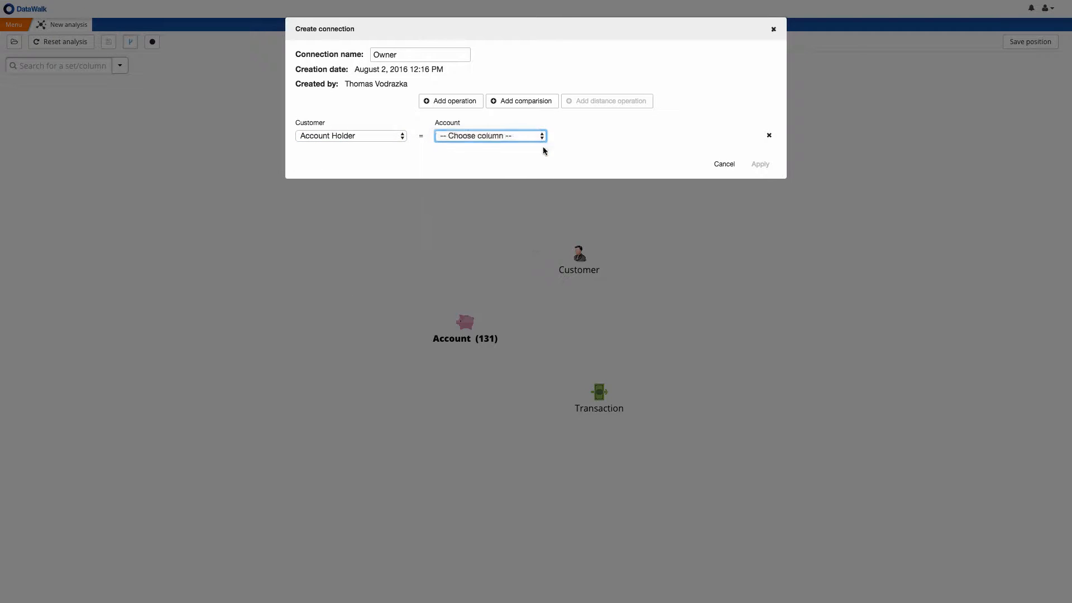
pyautogui.click(757, 165)
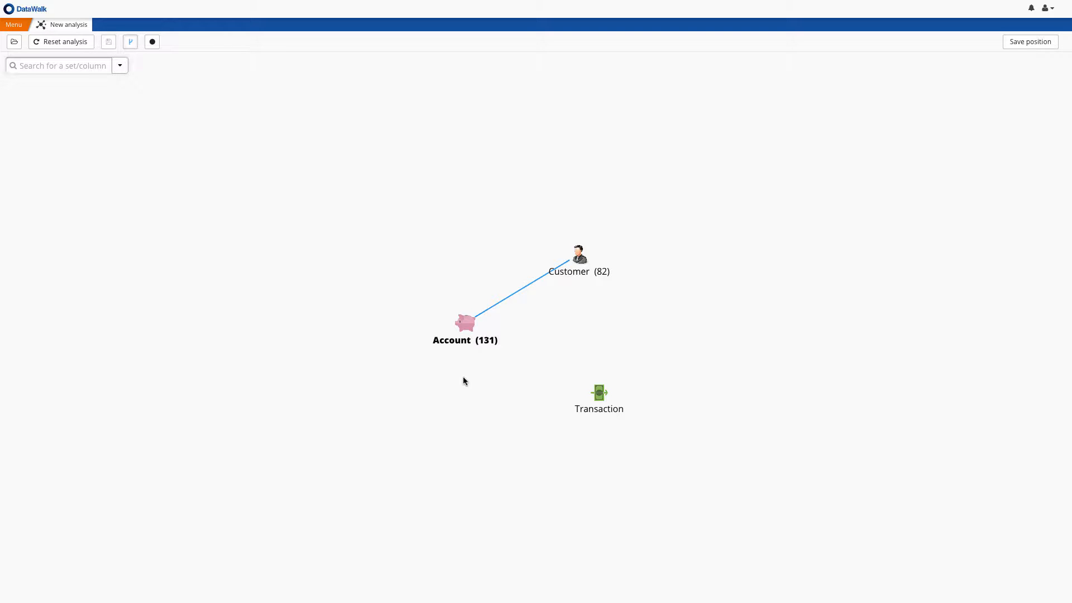
# Step: Create a connection named Incoming from Account to Transaction, where Account number equals Beneficiary
pyautogui.moveTo(468, 325); pyautogui.dragTo(600, 395)
pyautogui.click(431, 51)
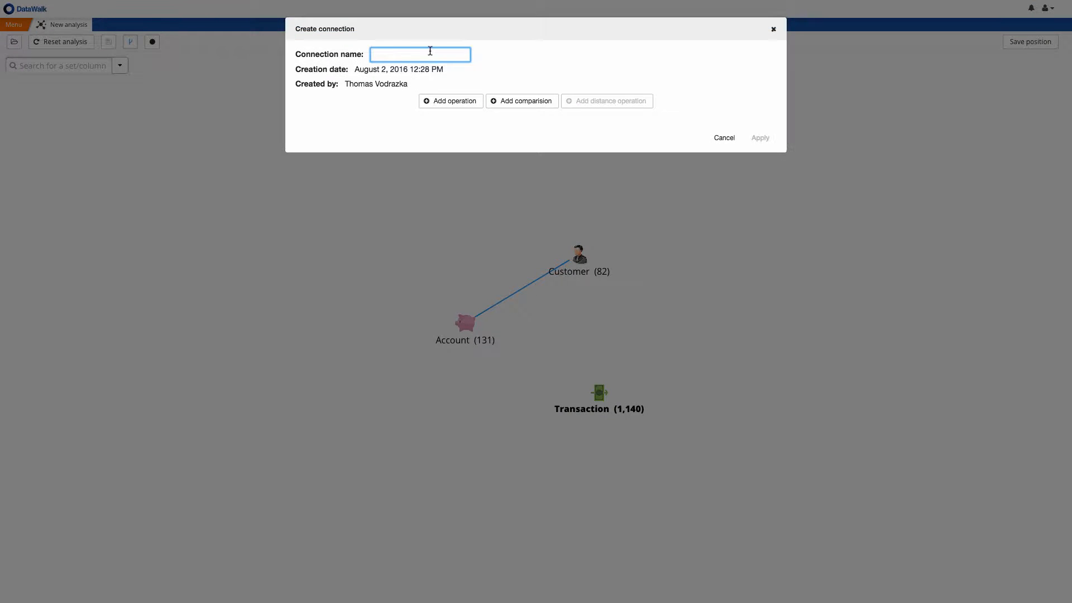
pyautogui.write('Incoming')
pyautogui.click(518, 101)
pyautogui.click(366, 137)
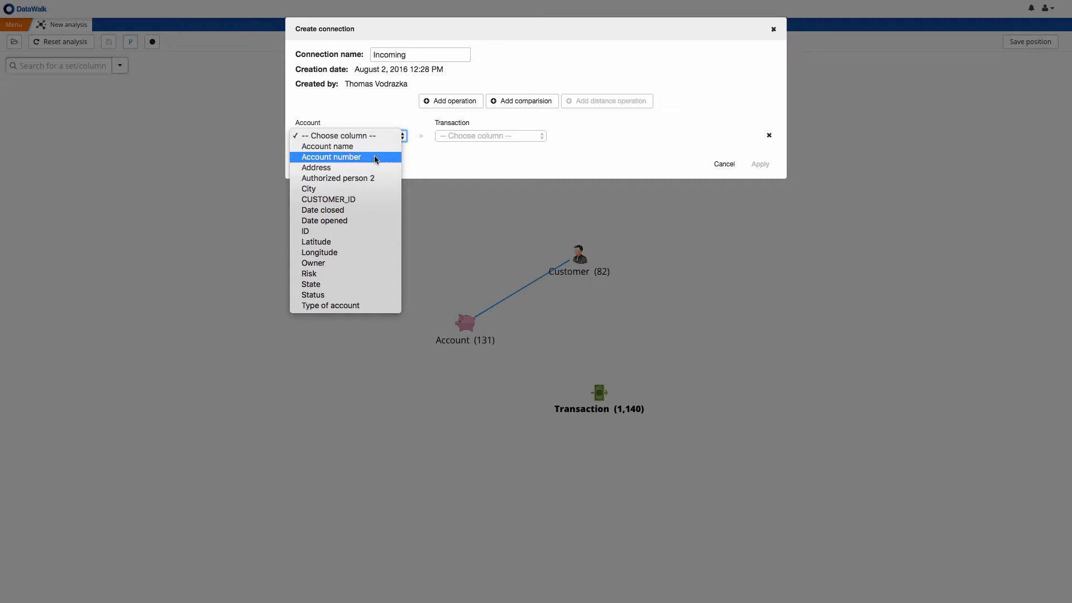
pyautogui.click(371, 158)
pyautogui.click(476, 137)
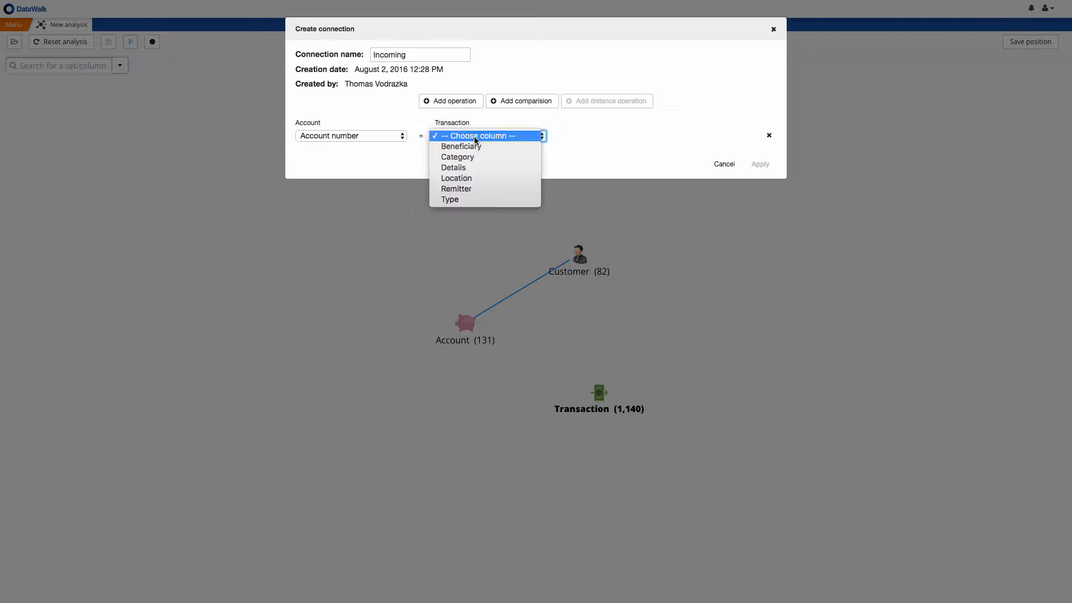
pyautogui.click(476, 147)
pyautogui.click(759, 164)
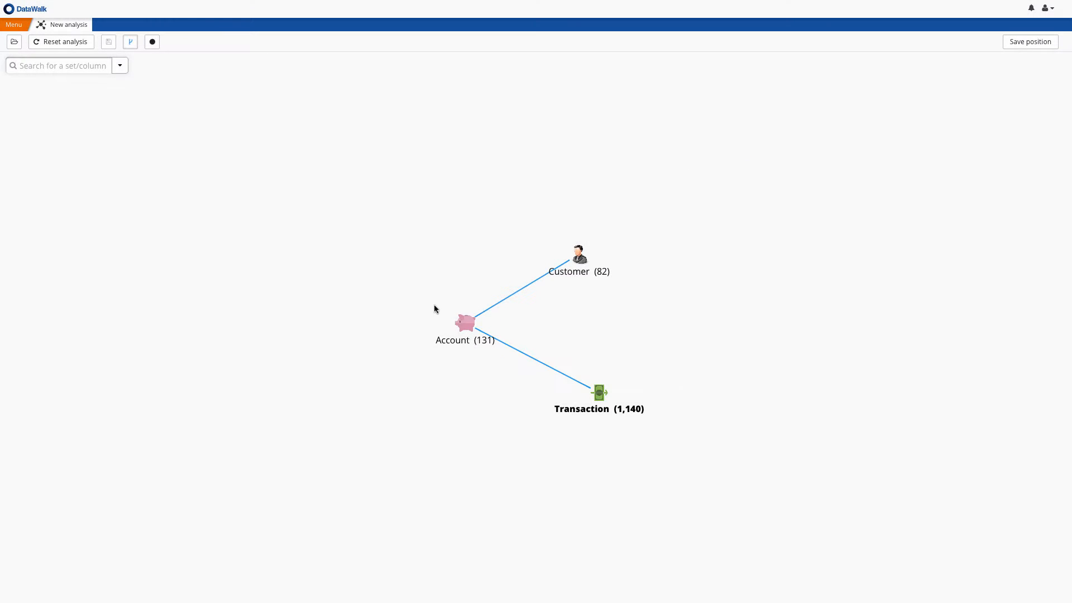
# Step: Create a second connection from Account to Transaction named Outgoing, where Account number equals Remitter
pyautogui.moveTo(469, 319); pyautogui.dragTo(600, 392)
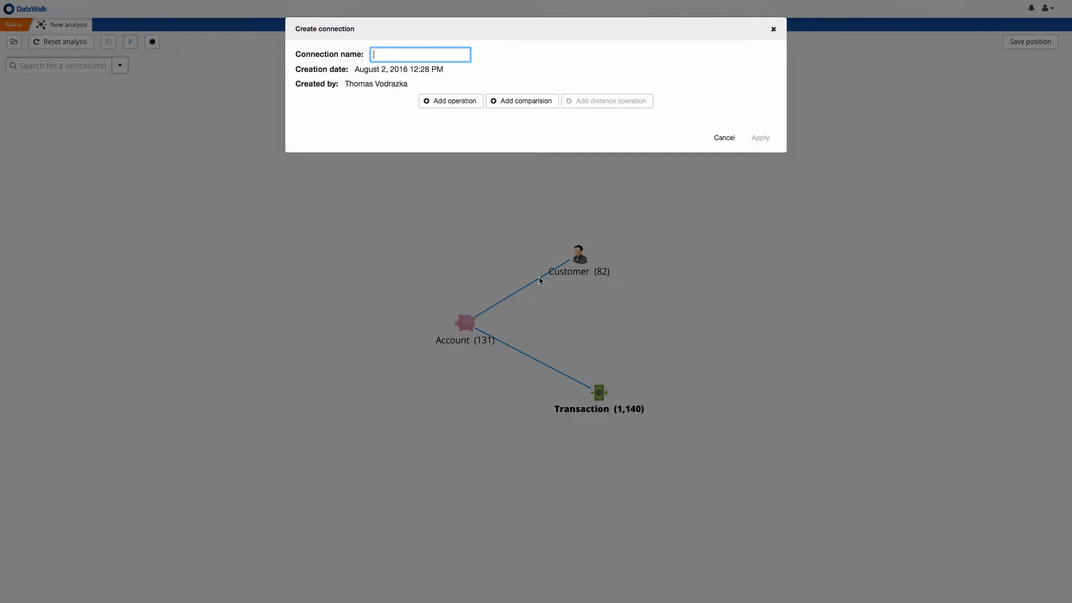
pyautogui.write('Outgoing')
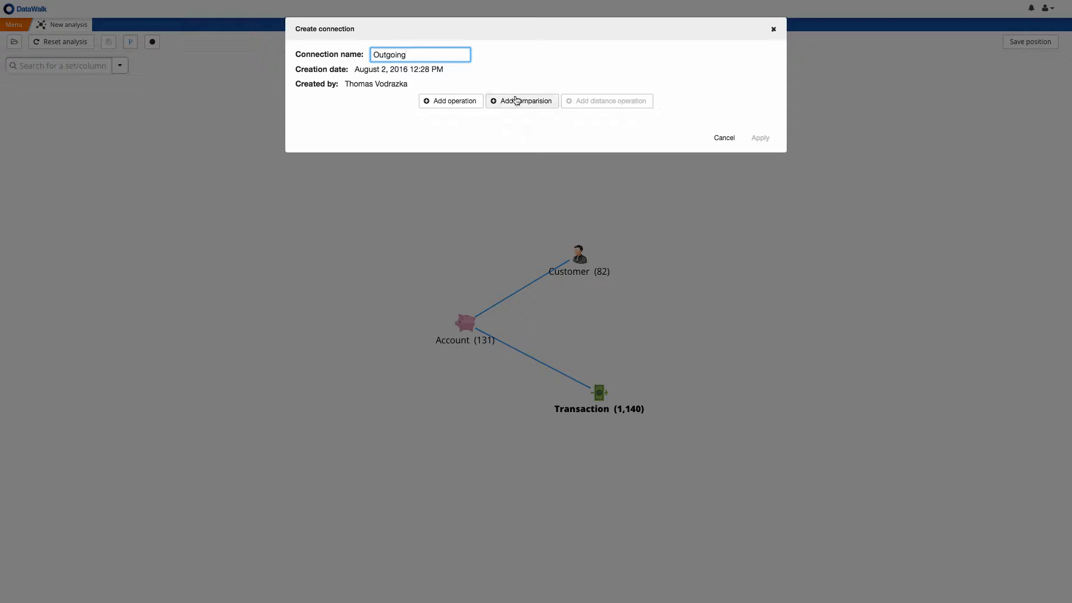
pyautogui.click(455, 103)
pyautogui.click(357, 135)
pyautogui.click(363, 156)
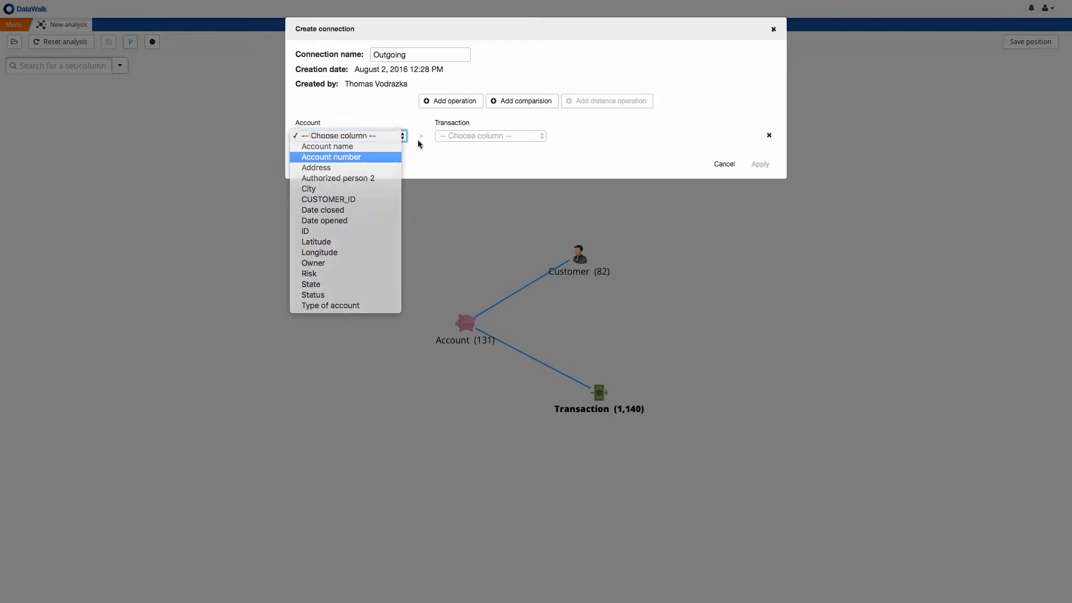
pyautogui.click(422, 136)
pyautogui.click(441, 137)
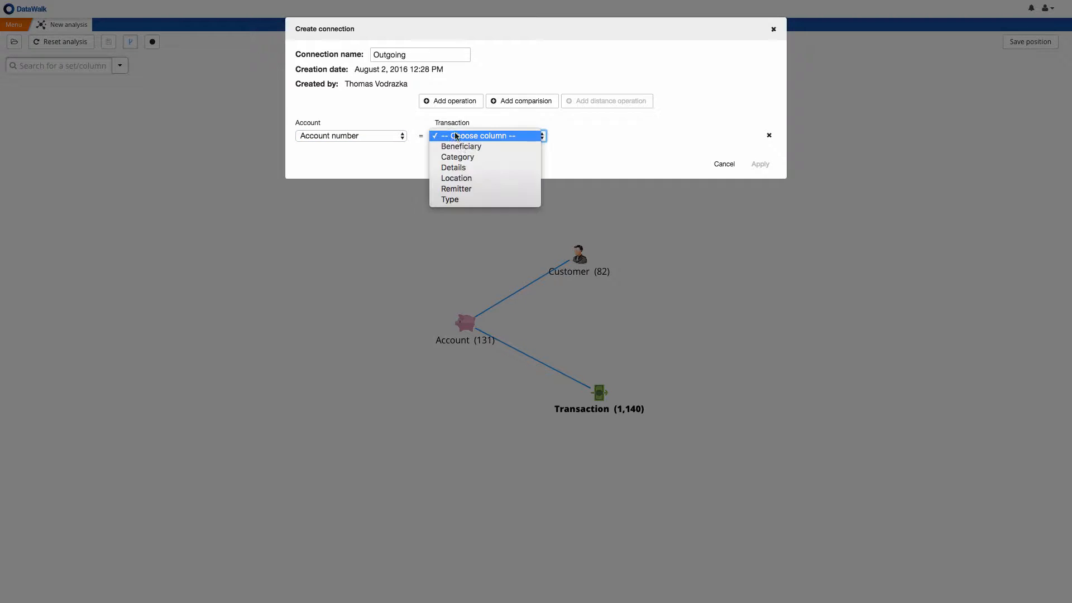
pyautogui.click(473, 187)
pyautogui.click(760, 163)
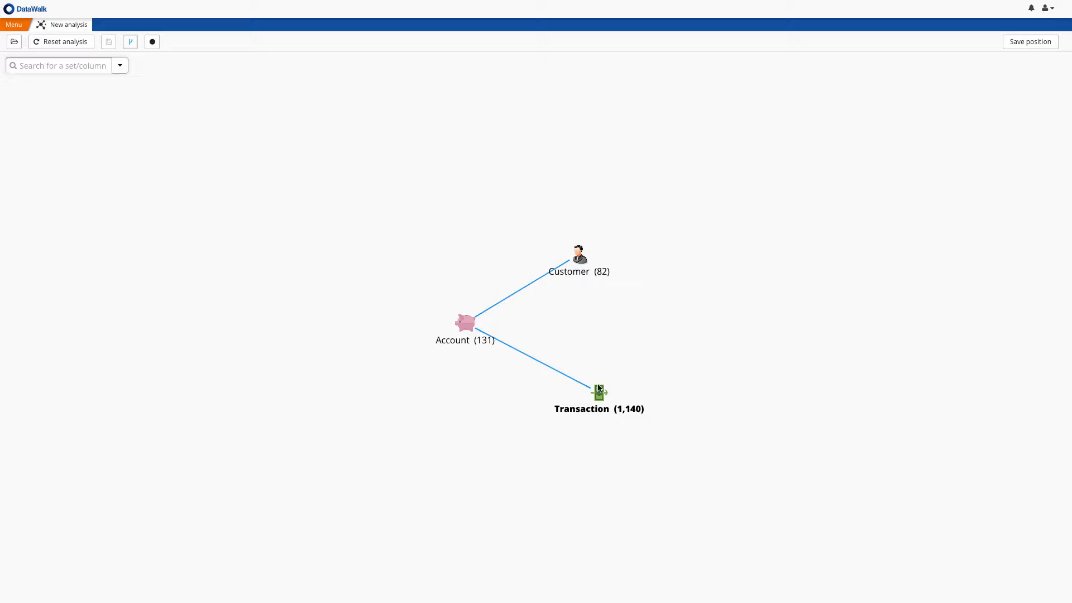
# Step: Make Account the main set and inspect the definition of its Incoming connection to Transaction
pyautogui.click(466, 324)
pyautogui.click(482, 352)
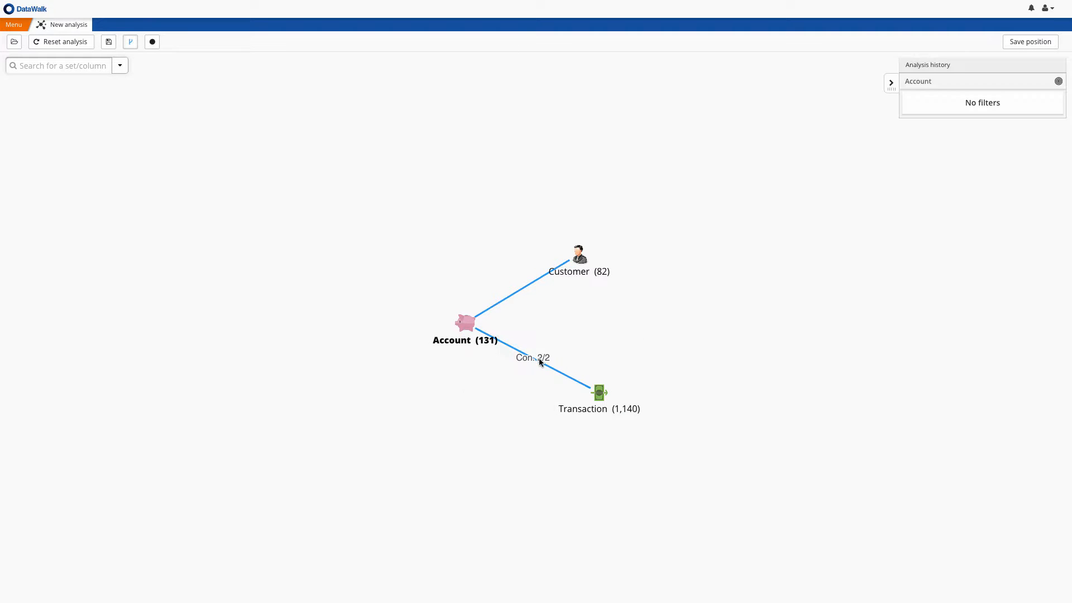
pyautogui.click(541, 361)
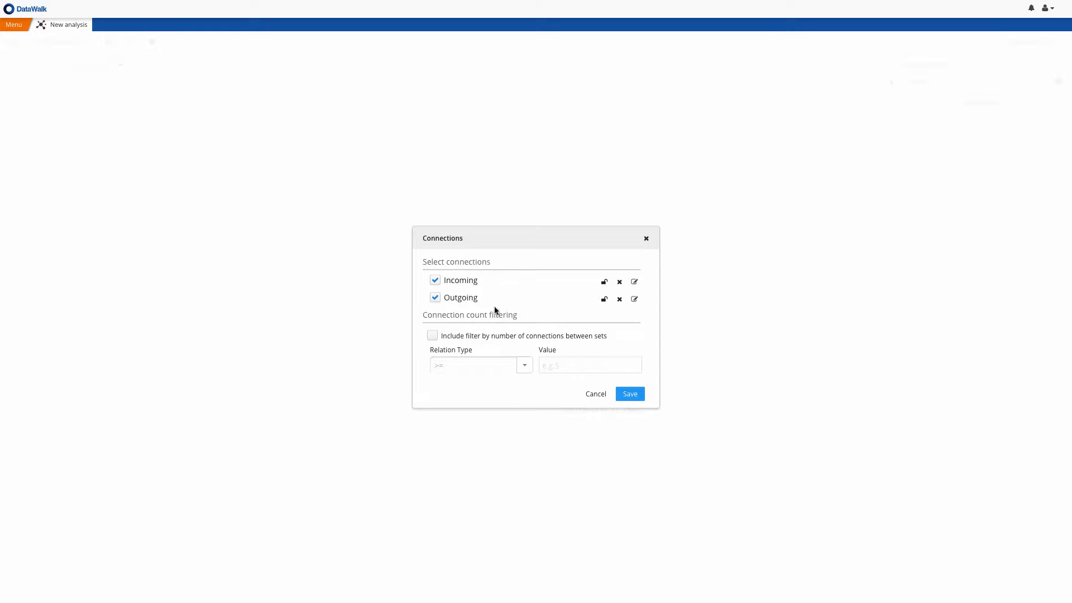
pyautogui.click(634, 282)
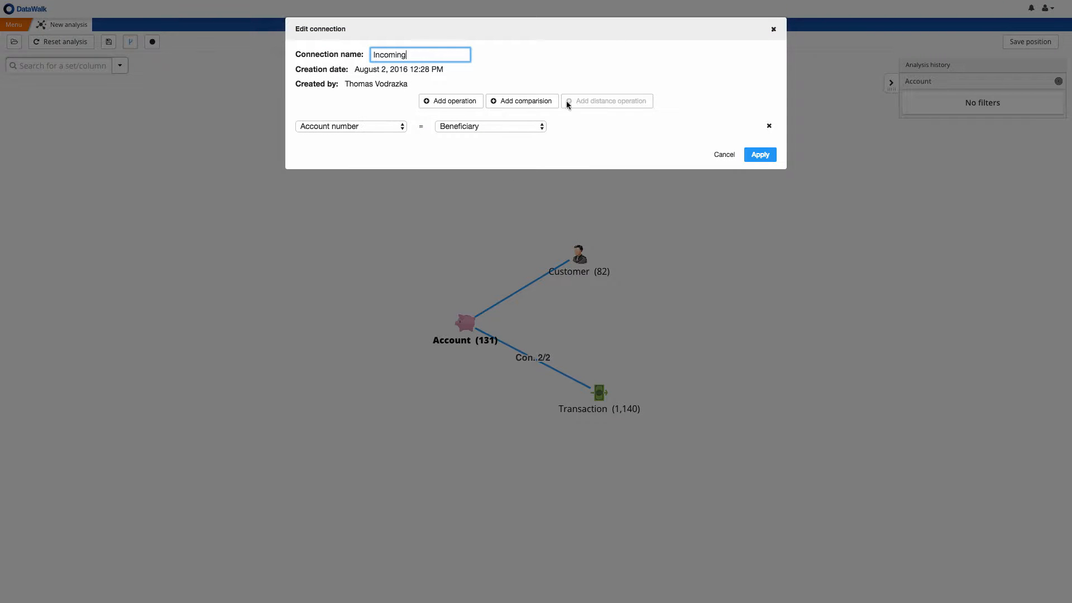
pyautogui.click(773, 29)
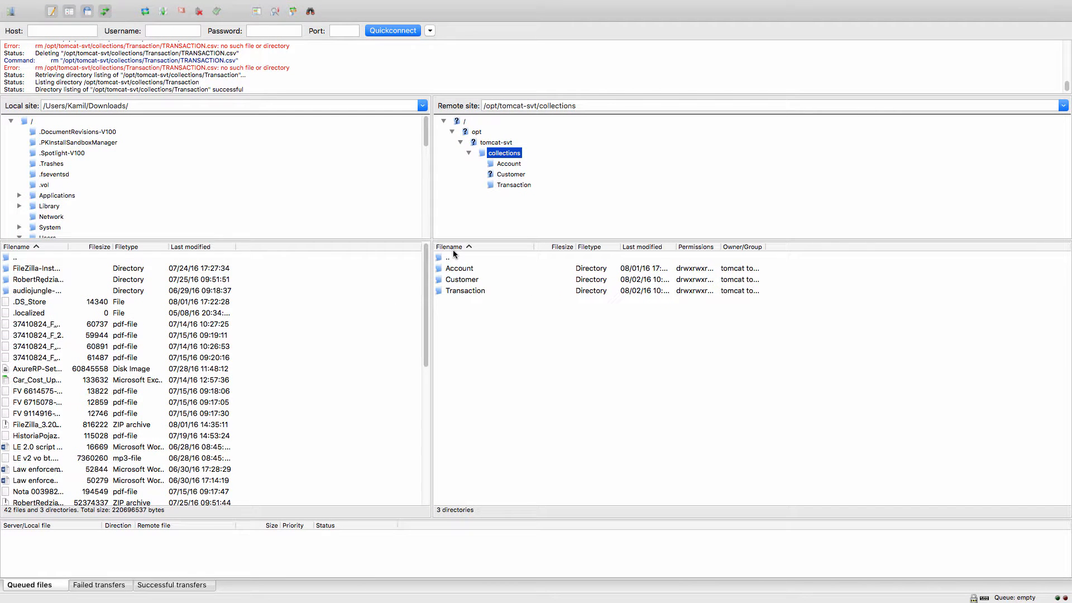
# Step: Upload TRANSACTION.csv from the CSV folder in Finder to the remote Transaction folder in the FTP client
pyautogui.doubleClick(459, 290)
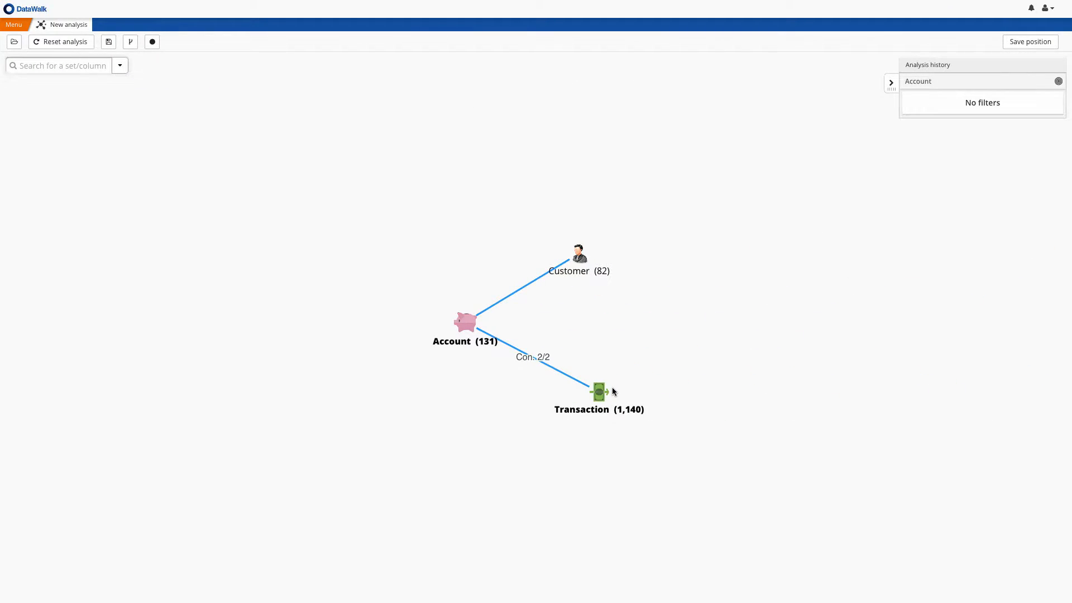
pyautogui.hotkey('ctrl', 'Left')
pyautogui.hotkey('ctrl', 'Left')
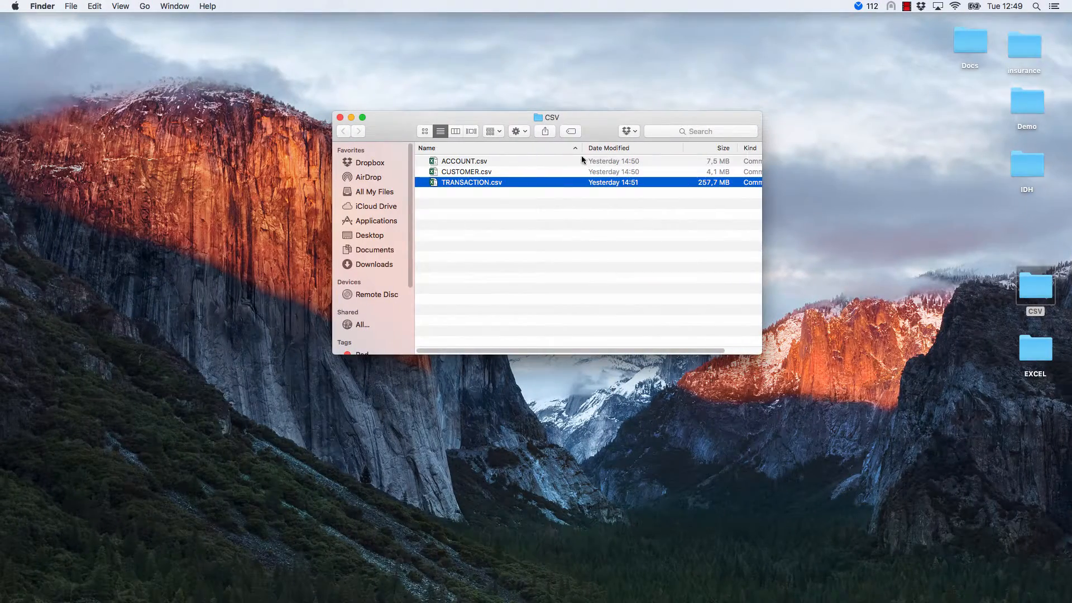
pyautogui.moveTo(465, 185); pyautogui.dragTo(700, 287)
pyautogui.hotkey('ctrl', 'Right')
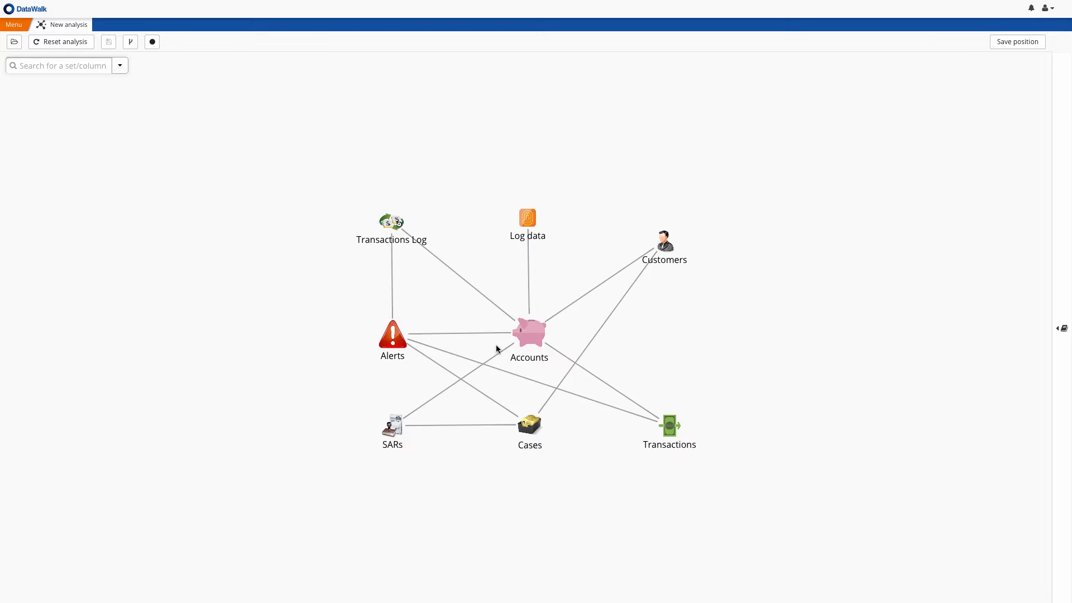
# Step: Load the record counts of Alerts and Accounts, and make Accounts the main set
pyautogui.click(385, 337)
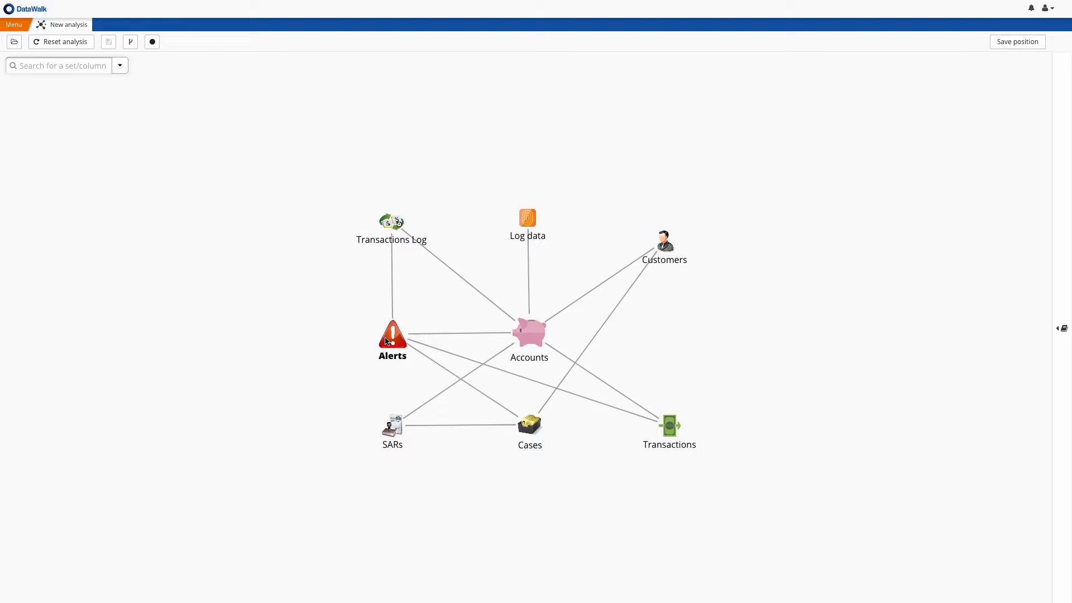
pyautogui.click(526, 336)
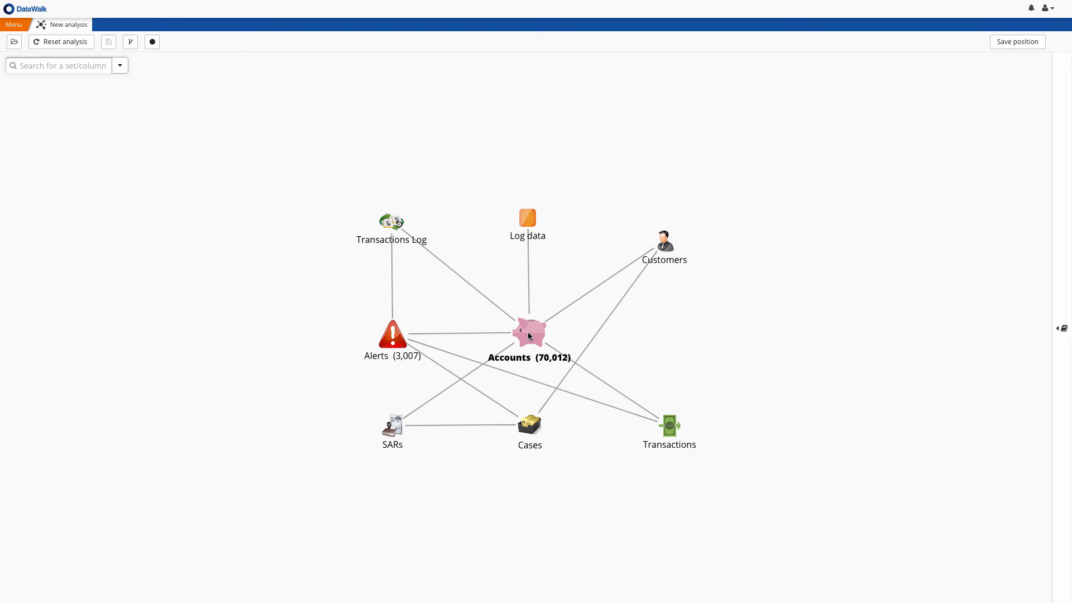
pyautogui.rightClick(529, 334)
pyautogui.click(553, 361)
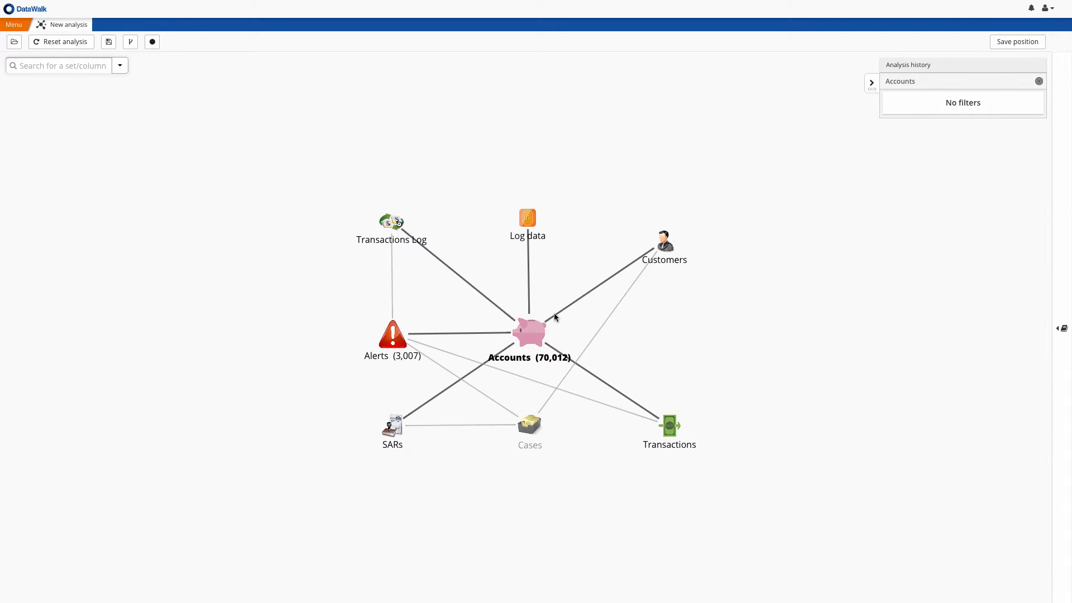
# Step: Create a connection named Owner personal from Accounts to Customers, where Owner equals Account holder
pyautogui.click(130, 41)
pyautogui.moveTo(533, 327); pyautogui.dragTo(665, 241)
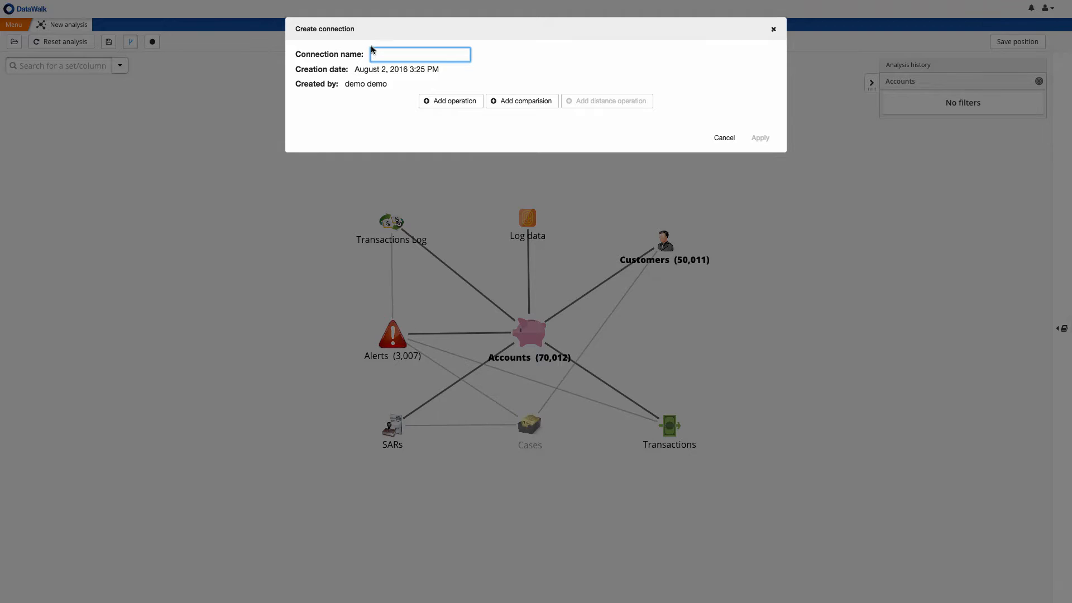
pyautogui.write('Owner personal')
pyautogui.click(525, 101)
pyautogui.click(349, 135)
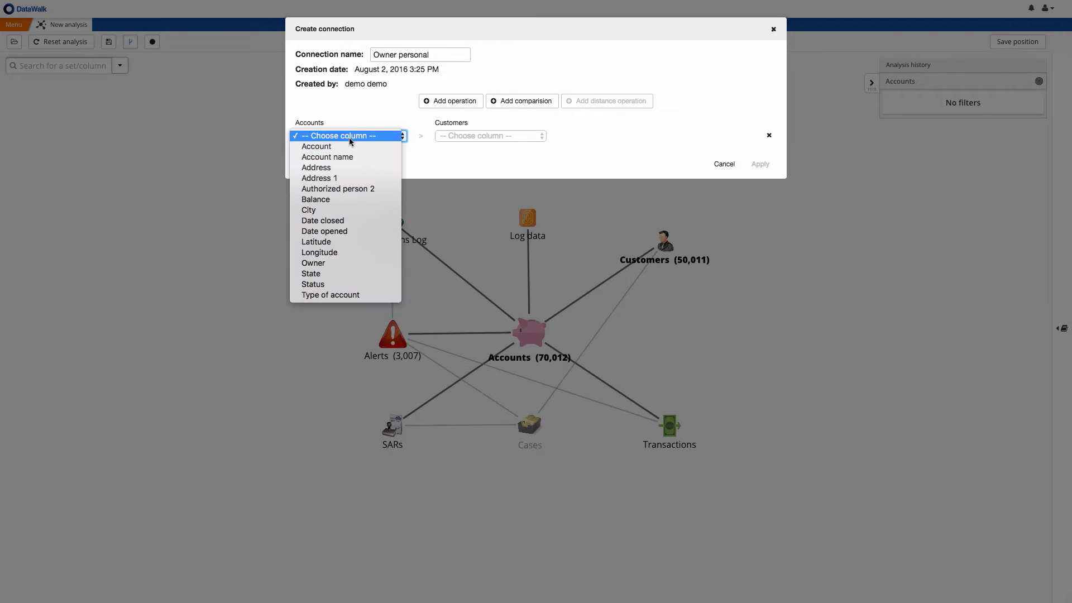
pyautogui.click(438, 129)
pyautogui.click(419, 141)
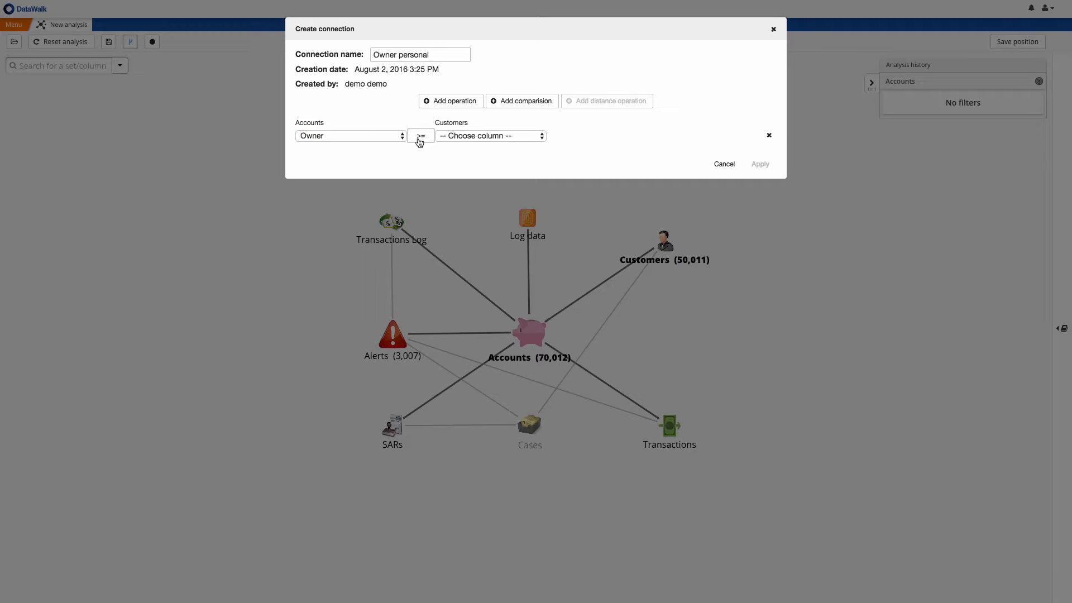
pyautogui.click(419, 140)
pyautogui.click(465, 140)
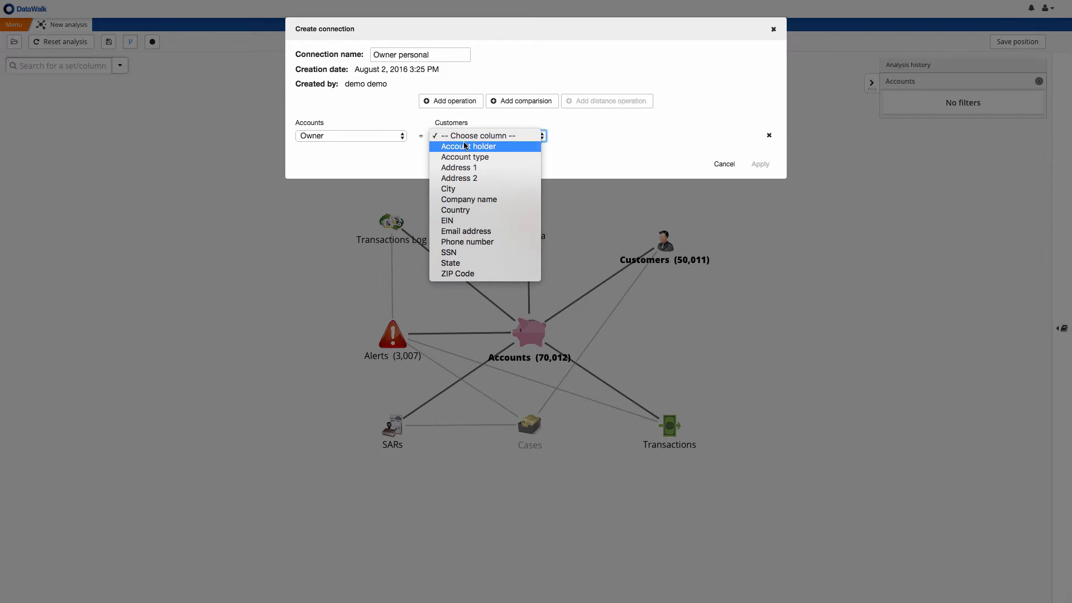
pyautogui.click(467, 146)
pyautogui.click(760, 164)
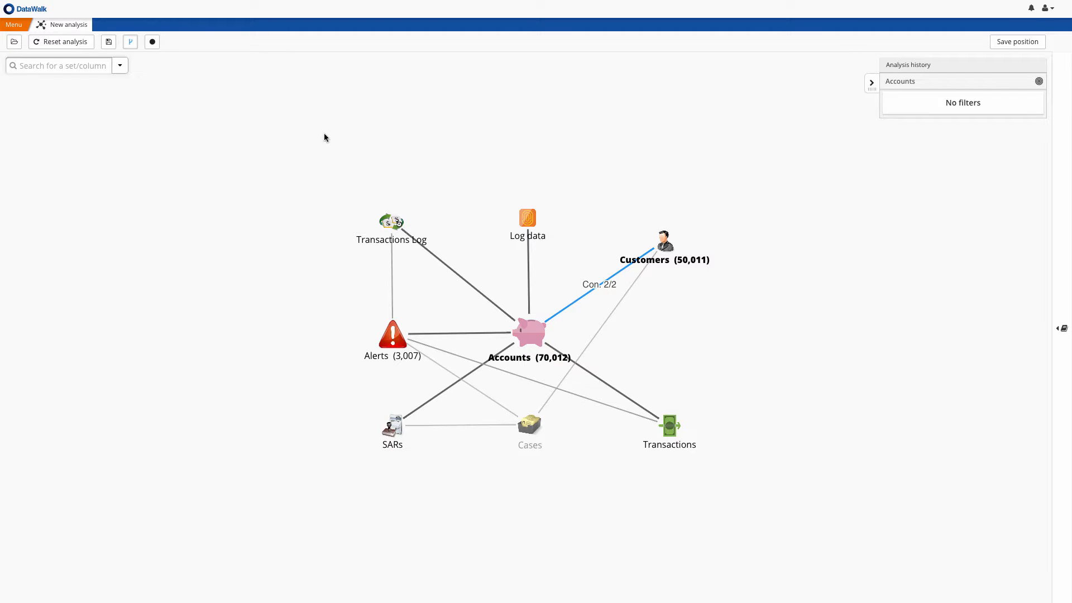
# Step: Create a second connection from Accounts to Customers named Business, where Owner equals Company name
pyautogui.moveTo(531, 330); pyautogui.dragTo(664, 242)
pyautogui.write('Business')
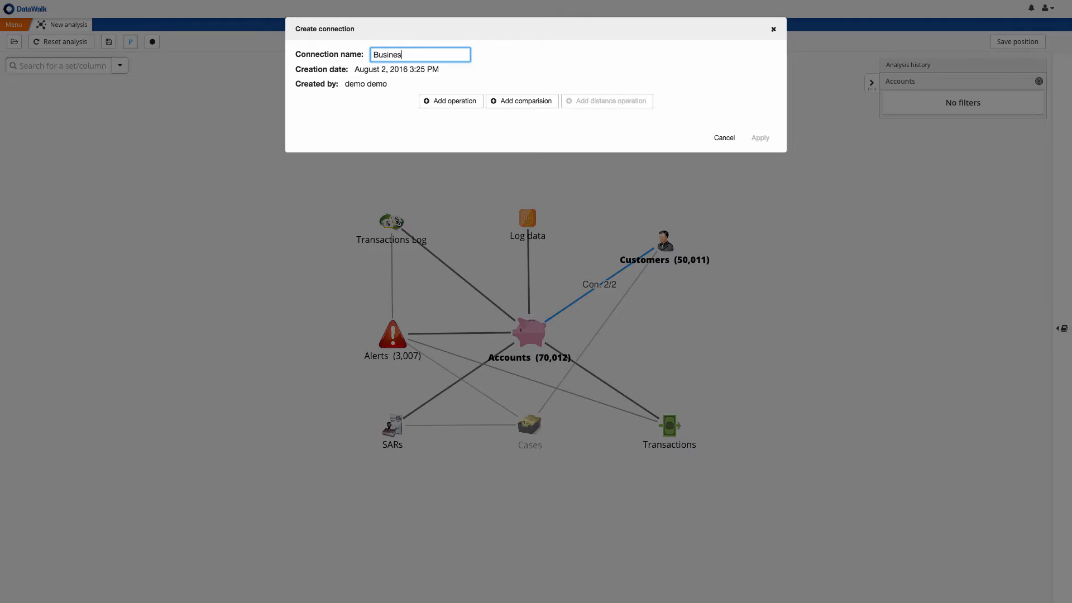
pyautogui.click(512, 102)
pyautogui.click(372, 136)
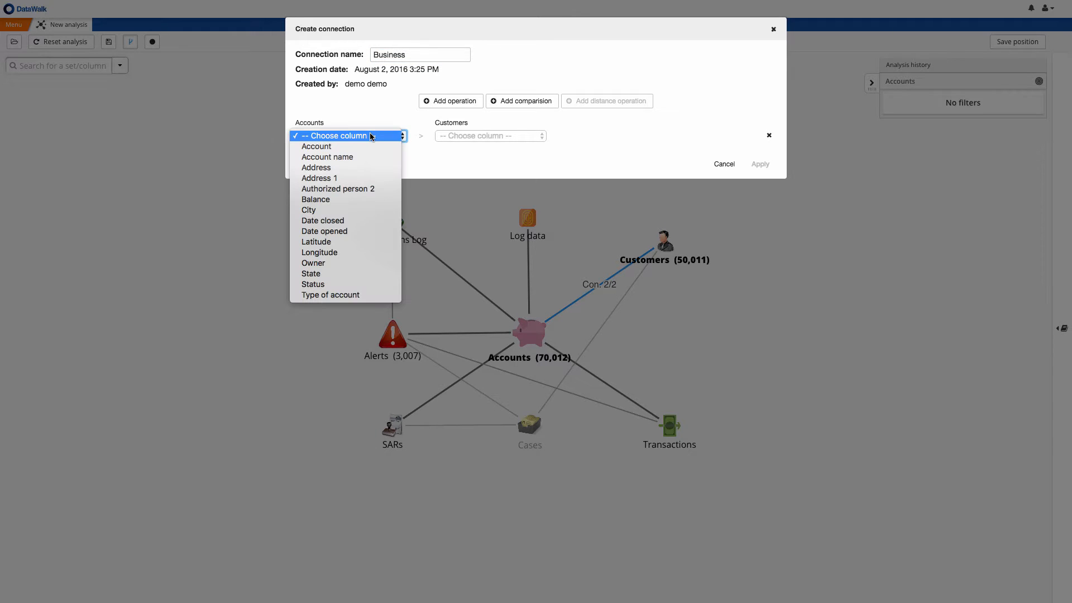
pyautogui.click(349, 263)
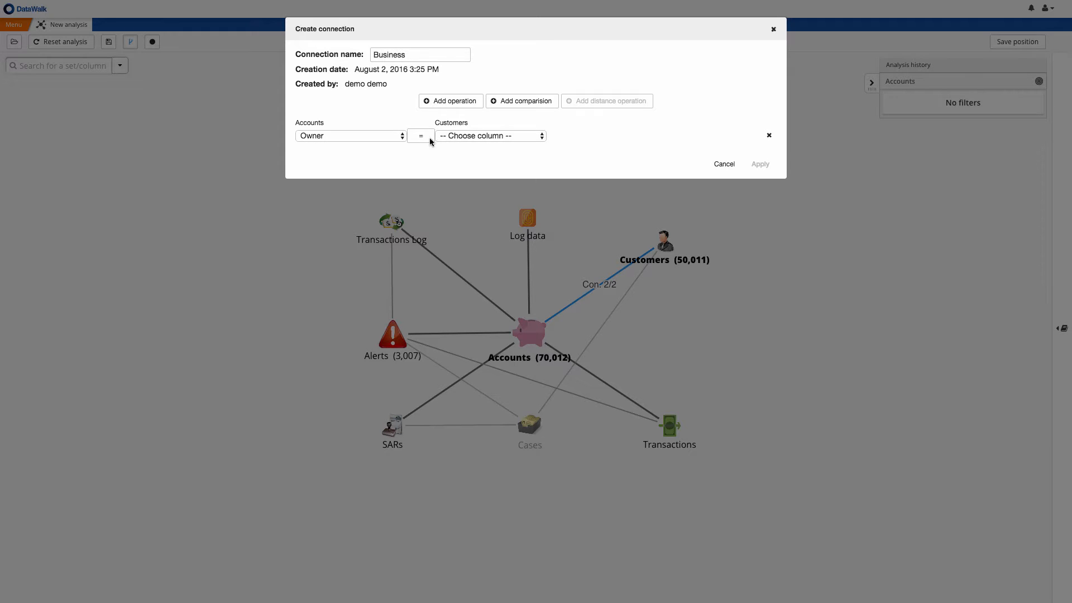
pyautogui.click(458, 137)
pyautogui.click(468, 199)
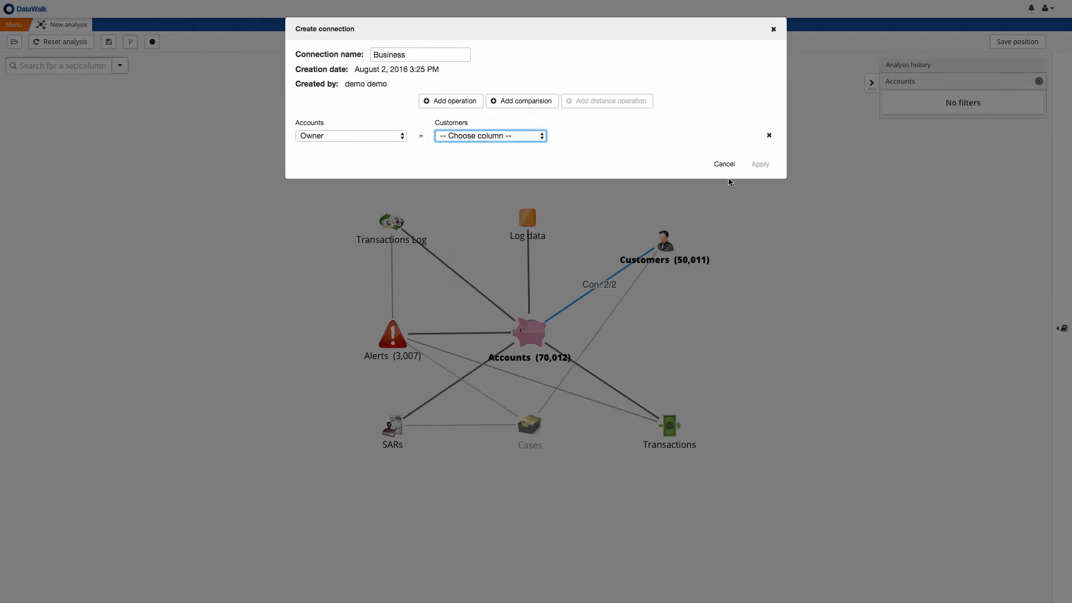
pyautogui.click(760, 164)
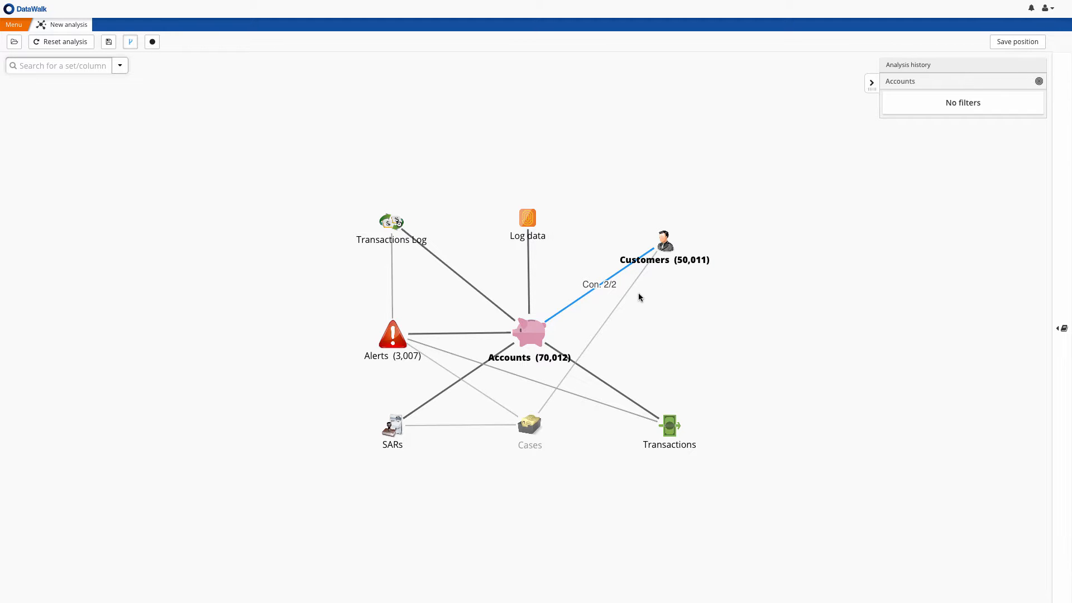
# Step: Restrict the link between Accounts and Customers to the Business connection, excluding Owner personal and Customers - Accounts
pyautogui.rightClick(540, 331)
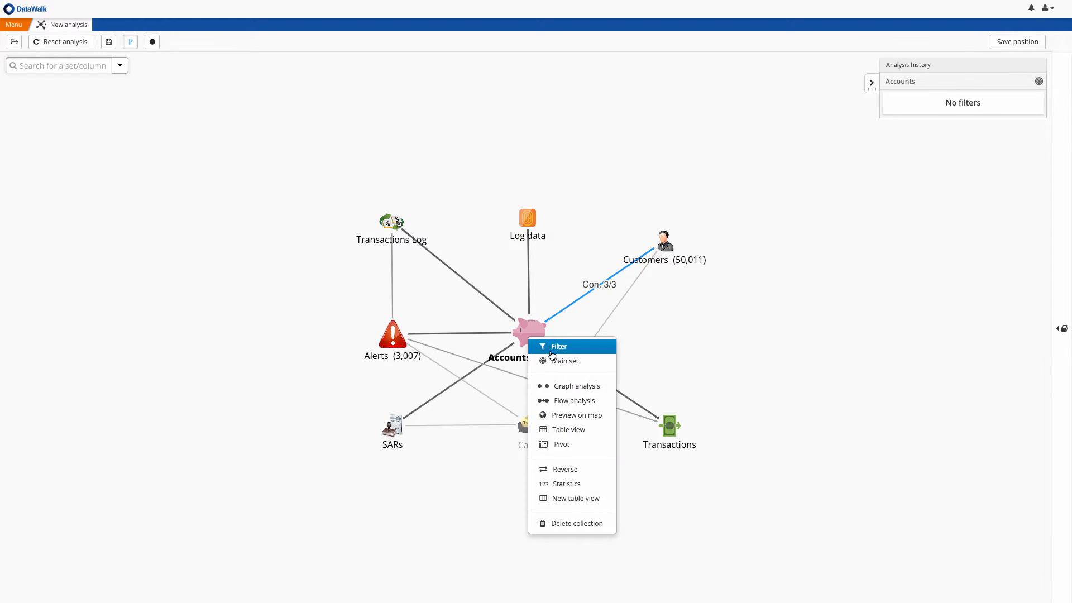
pyautogui.click(596, 286)
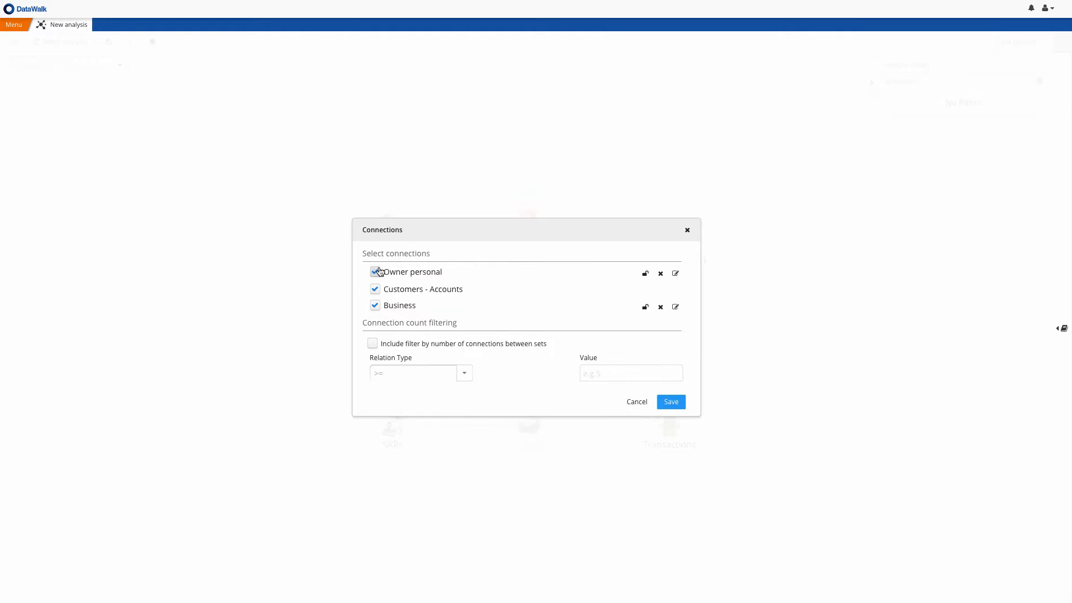
pyautogui.click(375, 289)
pyautogui.click(374, 273)
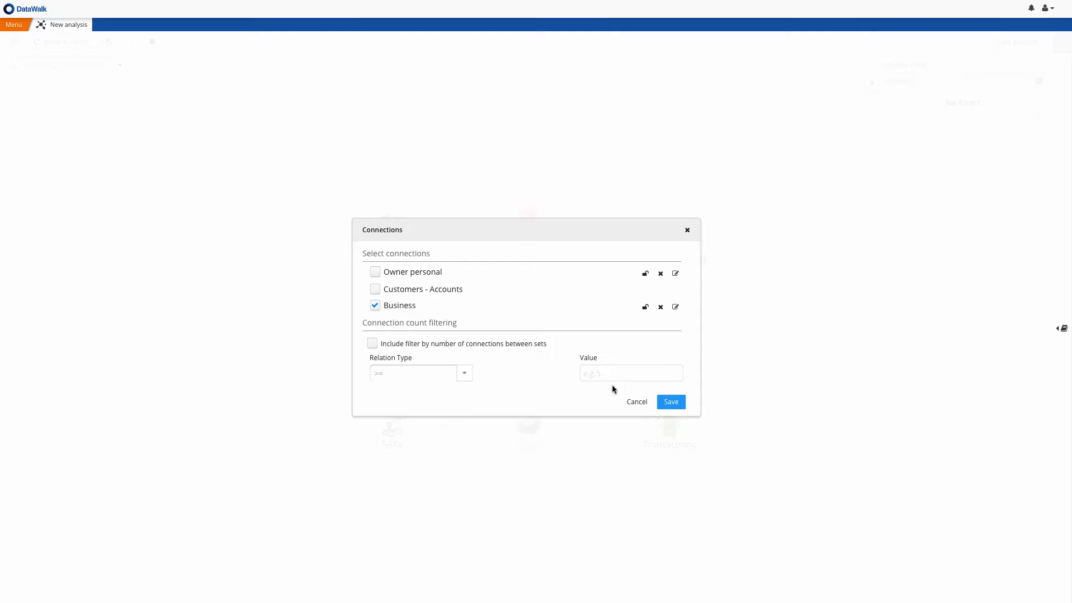
pyautogui.click(671, 404)
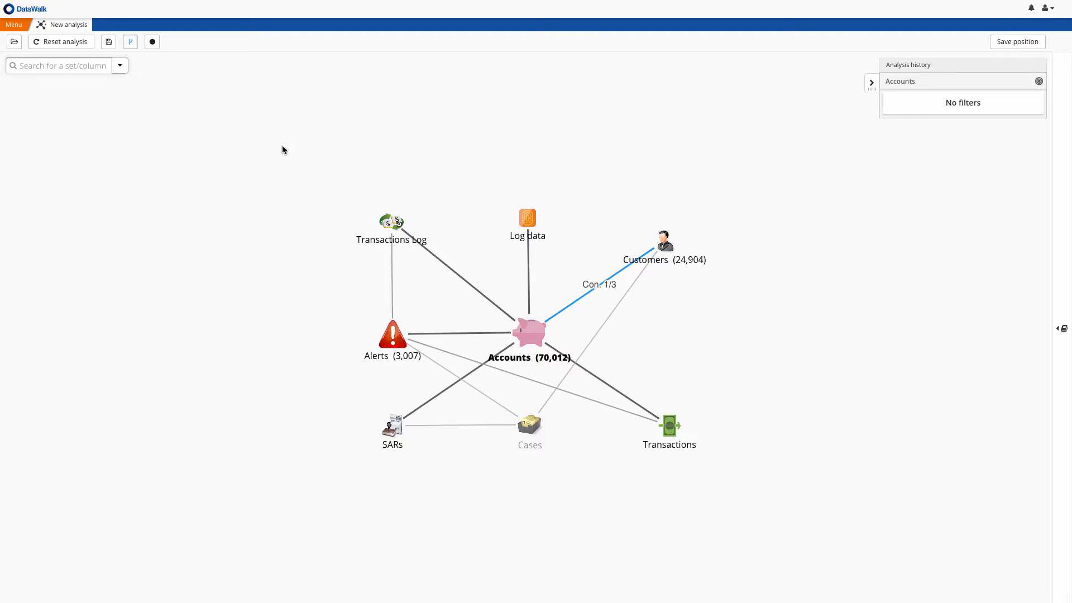
# Step: Reset the analysis and make Accounts the main set again
pyautogui.click(81, 48)
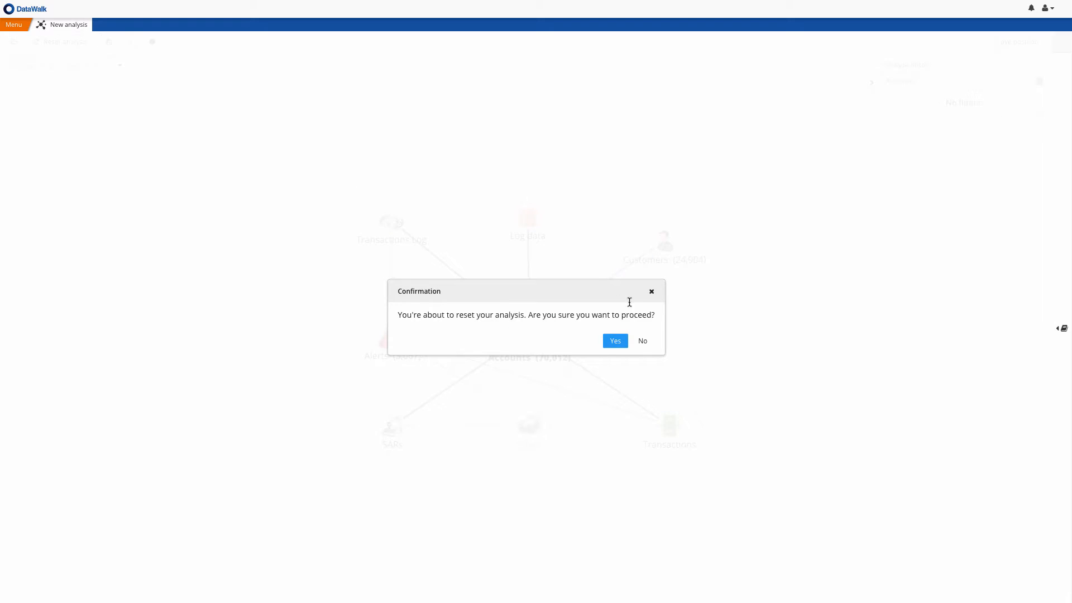
pyautogui.click(614, 339)
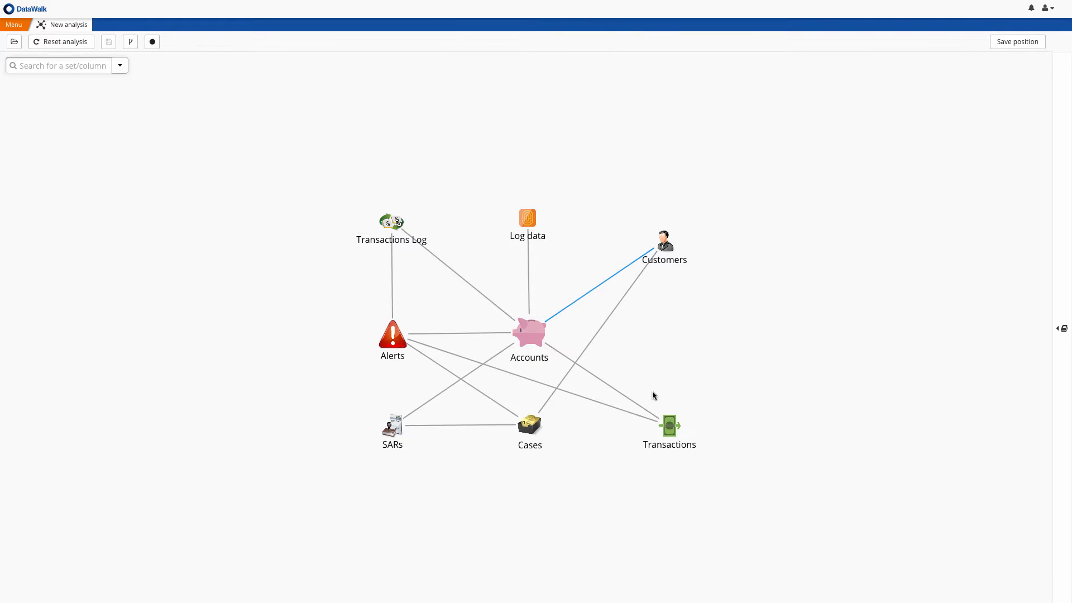
pyautogui.rightClick(526, 335)
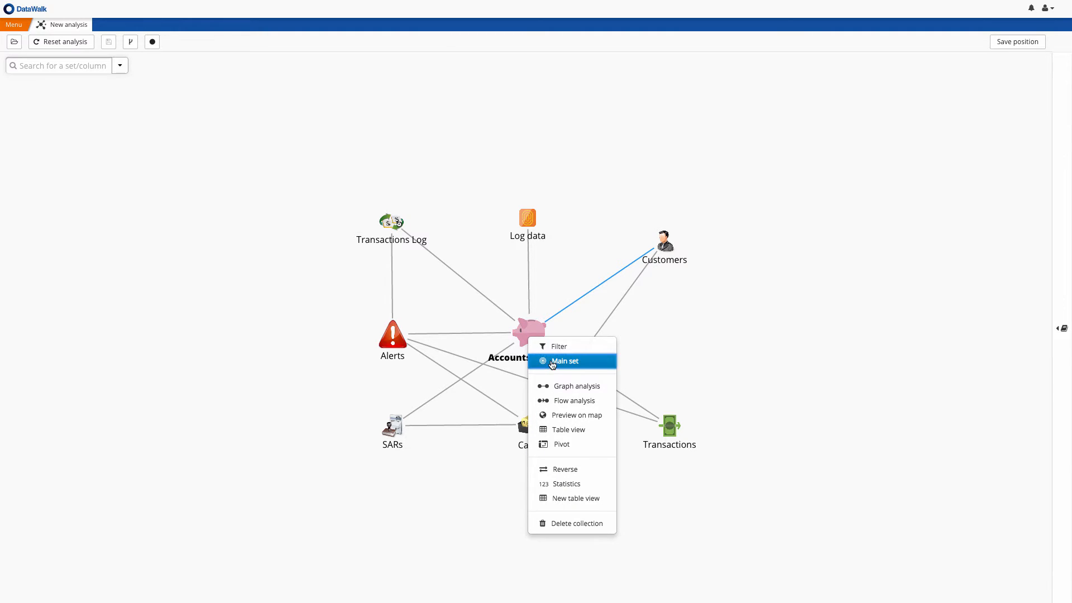
pyautogui.click(544, 360)
# Step: Filter the Transactions set to records whose Value is greater than 100000
pyautogui.rightClick(670, 426)
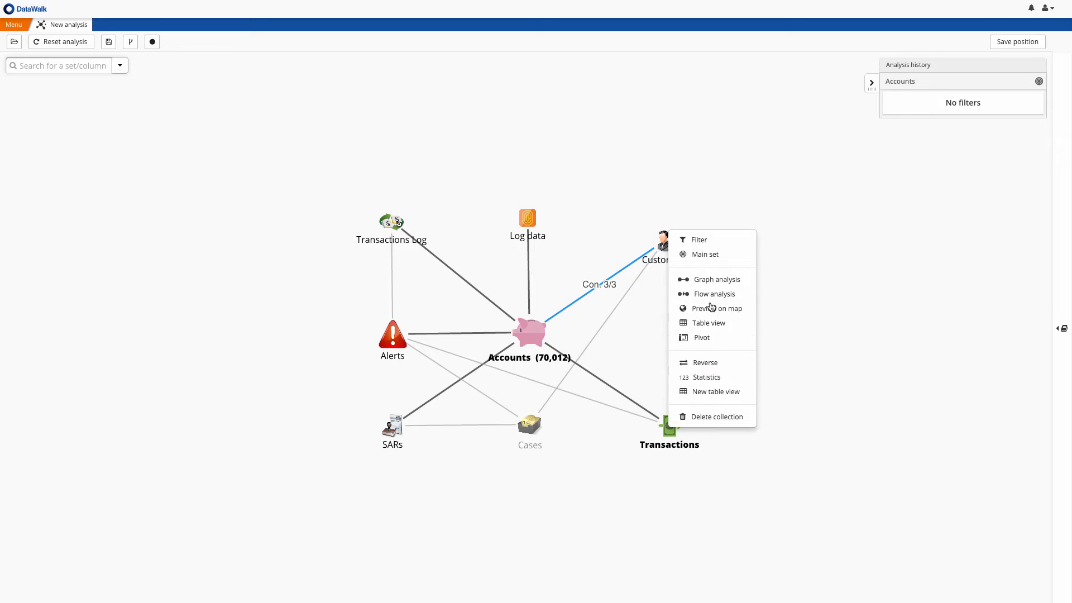
pyautogui.click(698, 240)
pyautogui.click(145, 134)
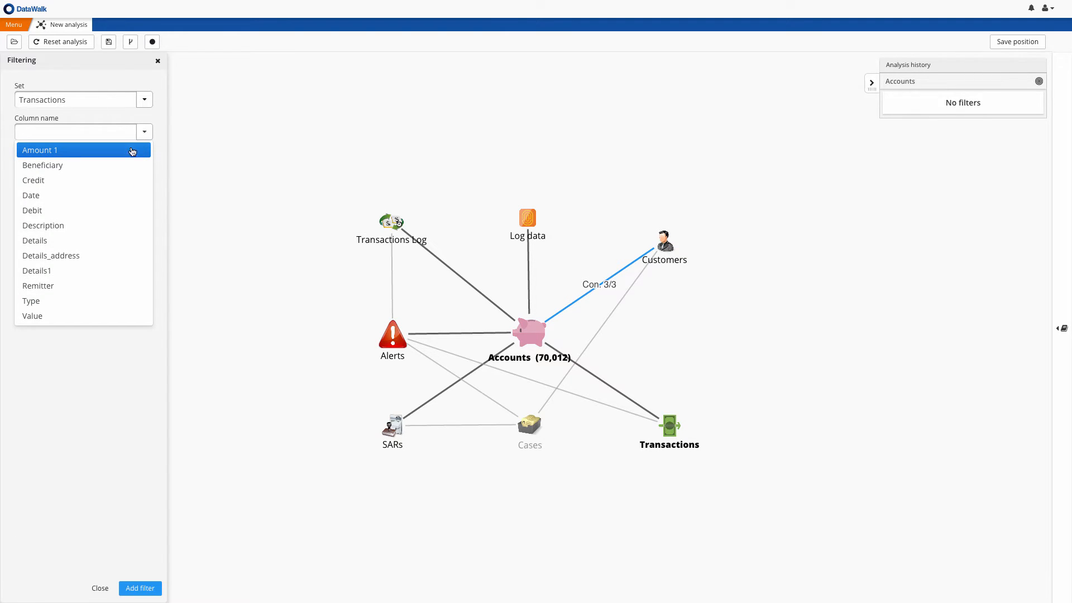
pyautogui.click(91, 316)
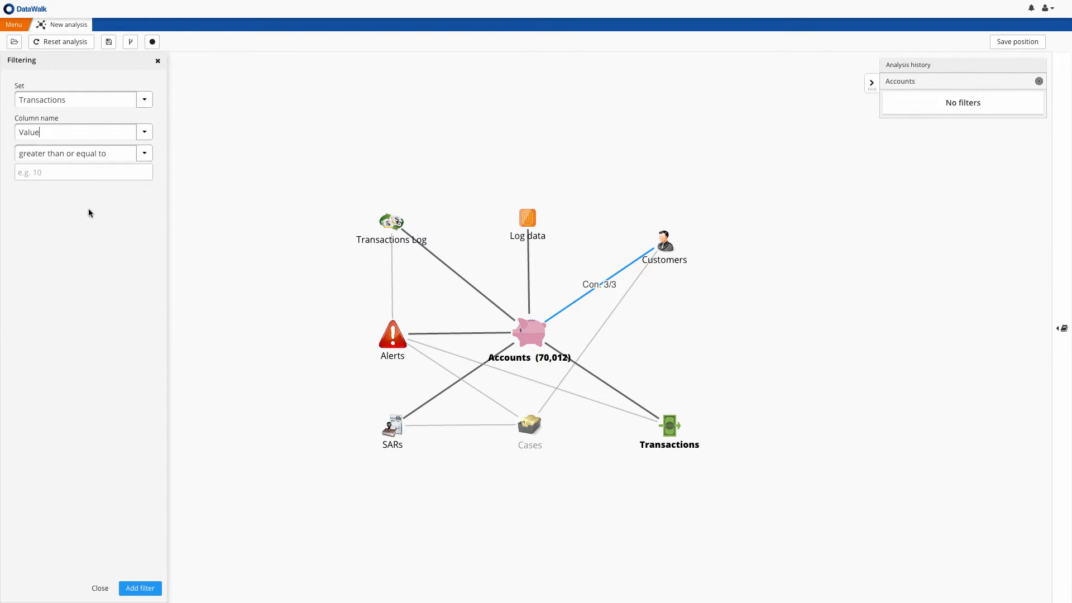
pyautogui.click(141, 158)
pyautogui.click(120, 170)
pyautogui.click(117, 171)
pyautogui.write('100000')
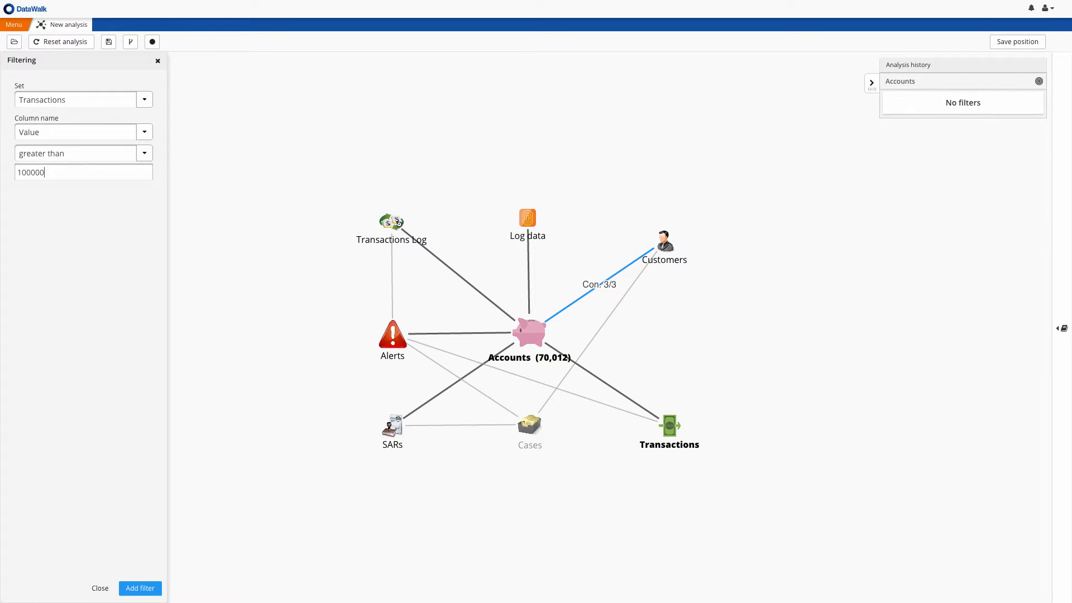
pyautogui.press('Return')
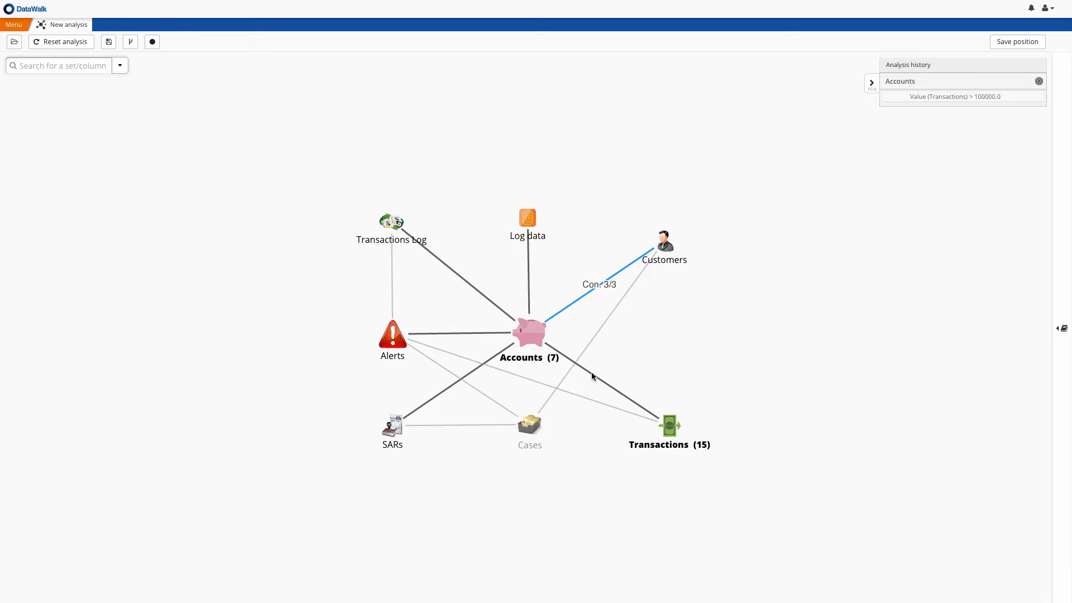
# Step: Filter the Accounts - Transactions link by number of connections, requiring a count of >= 2
pyautogui.click(591, 371)
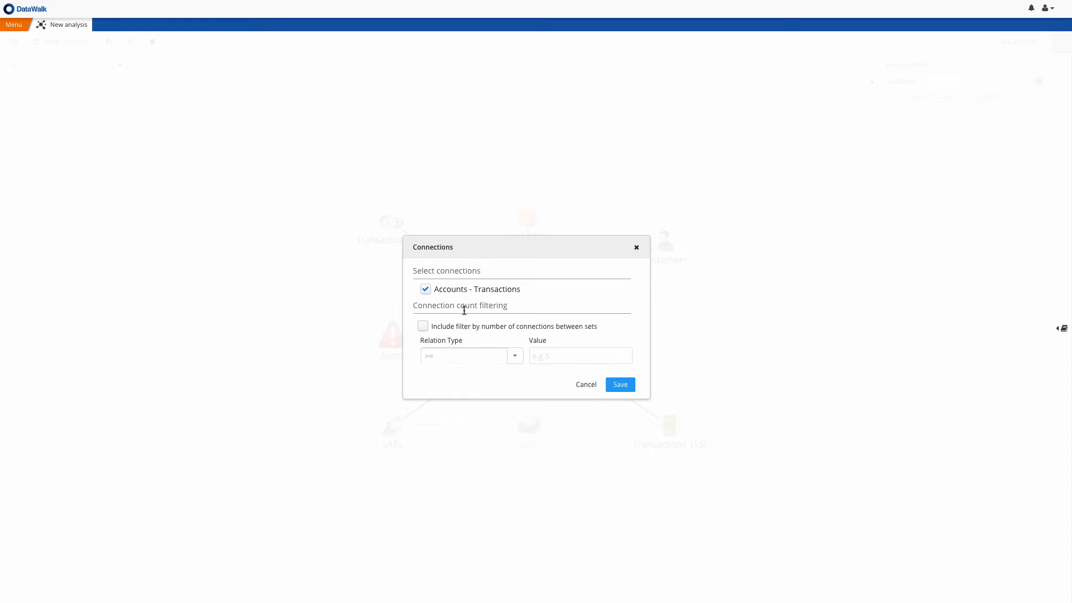
pyautogui.click(422, 326)
pyautogui.click(536, 355)
pyautogui.write('2')
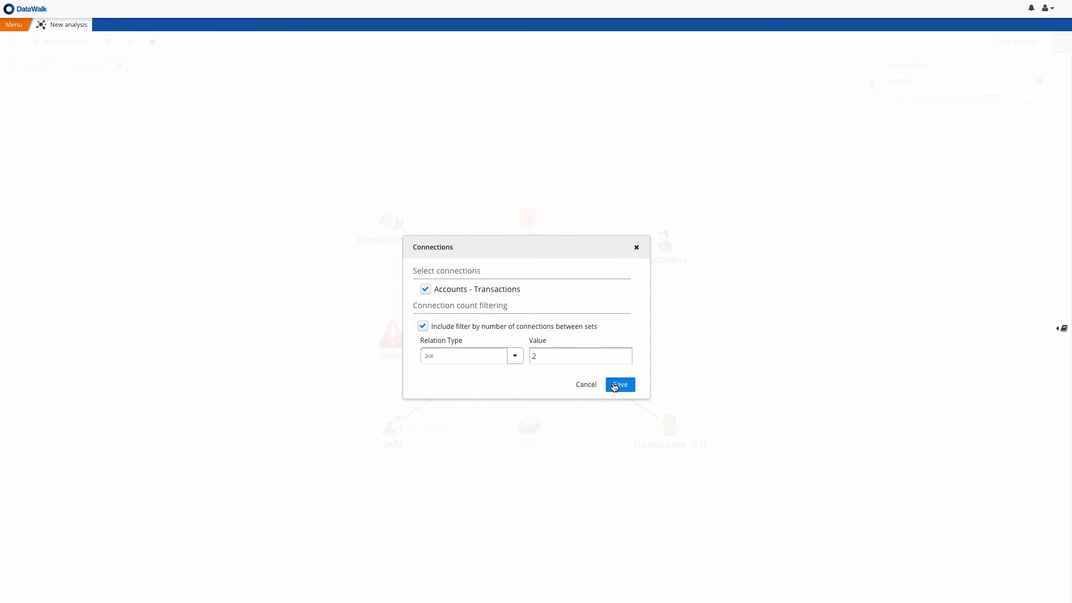
pyautogui.click(615, 384)
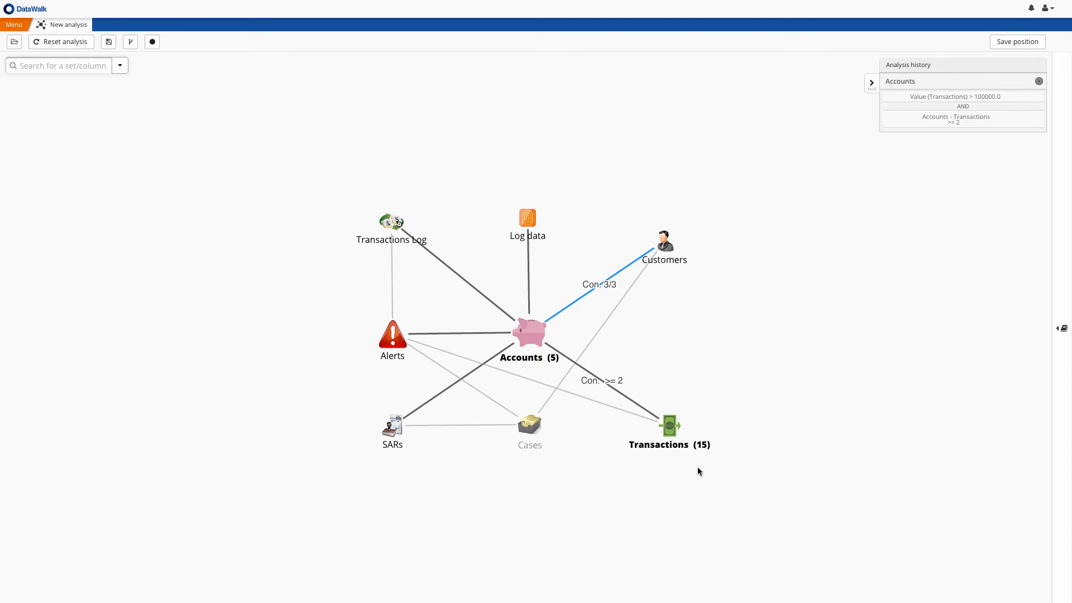
# Step: Move the analysis from Accounts on to Transactions as the main set, and from there on to Alerts as the main set
pyautogui.click(670, 425)
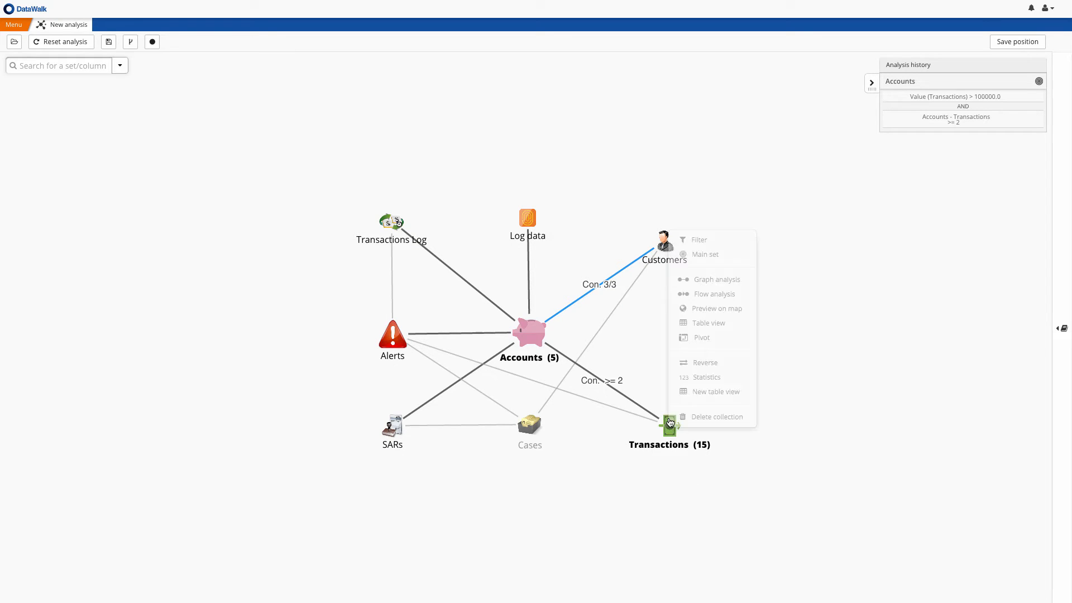
pyautogui.click(691, 255)
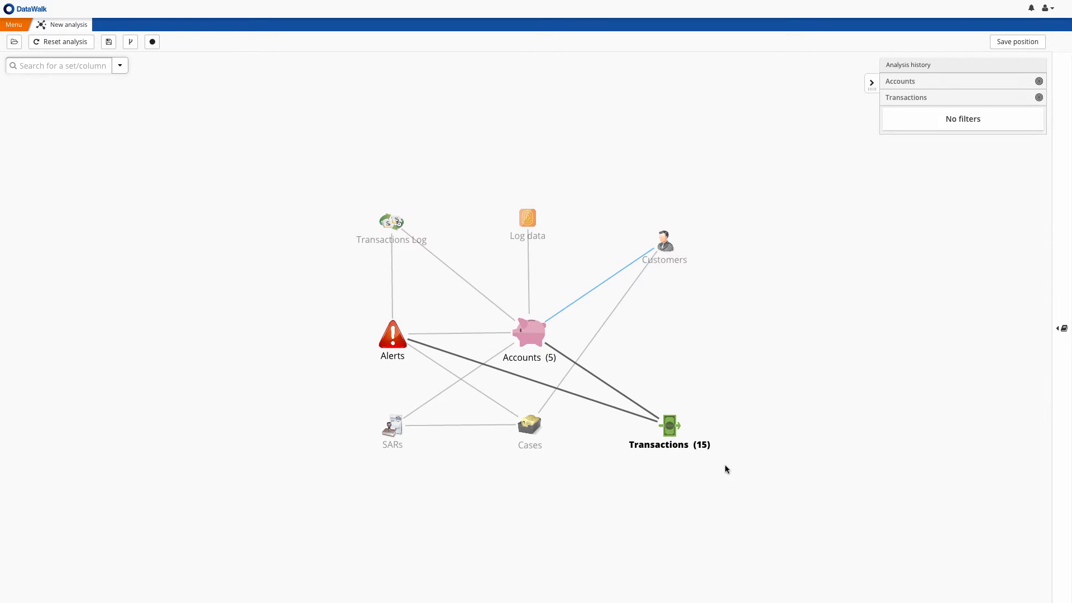
pyautogui.click(381, 333)
pyautogui.rightClick(381, 335)
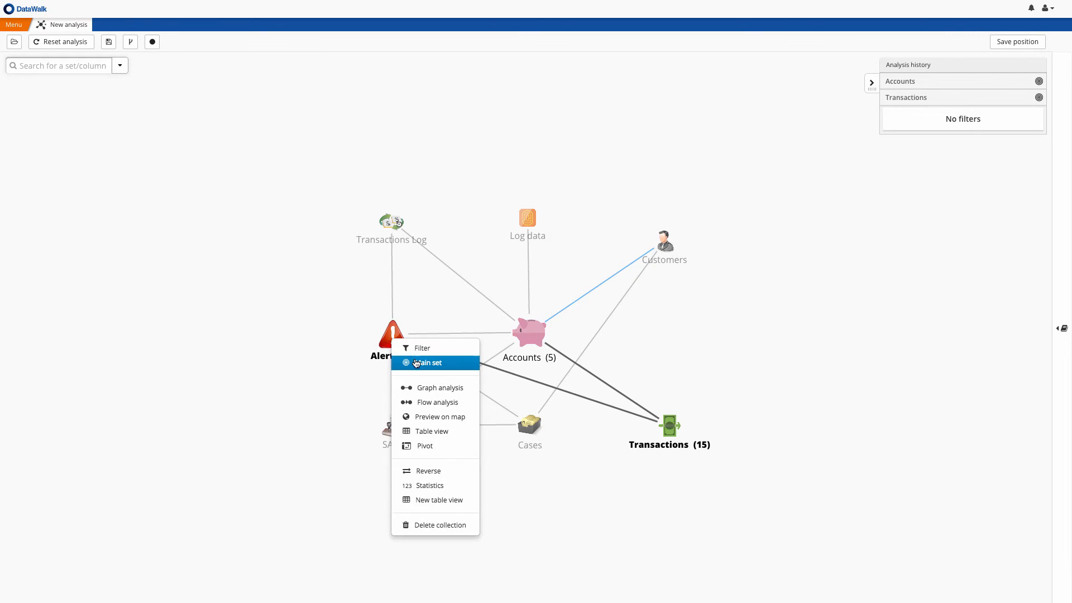
pyautogui.click(424, 362)
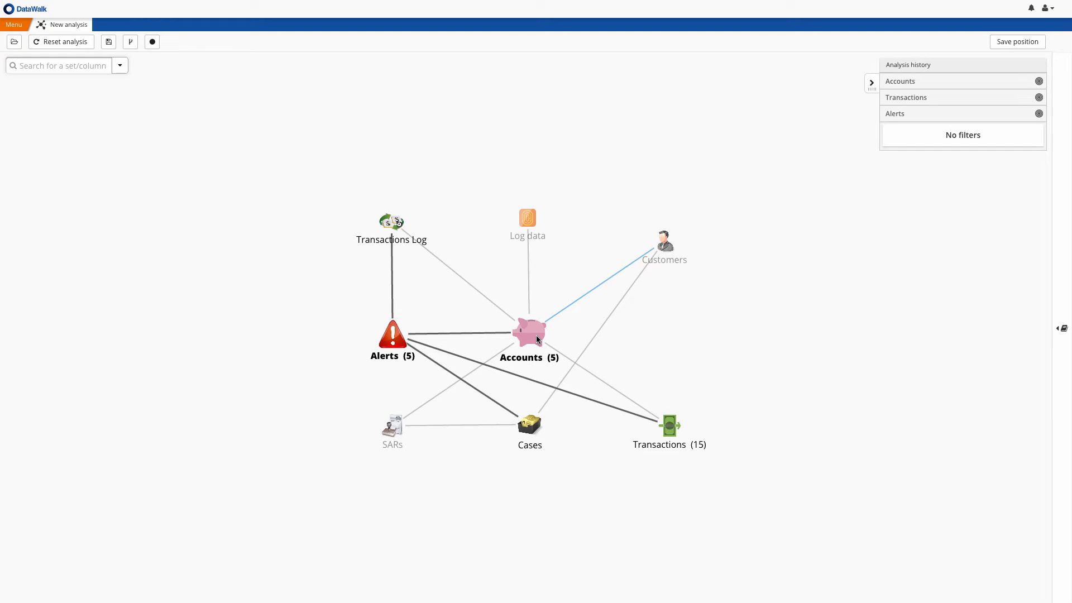
# Step: View the filtered Accounts as a table, export all its records to XLS, and close the table
pyautogui.rightClick(530, 337)
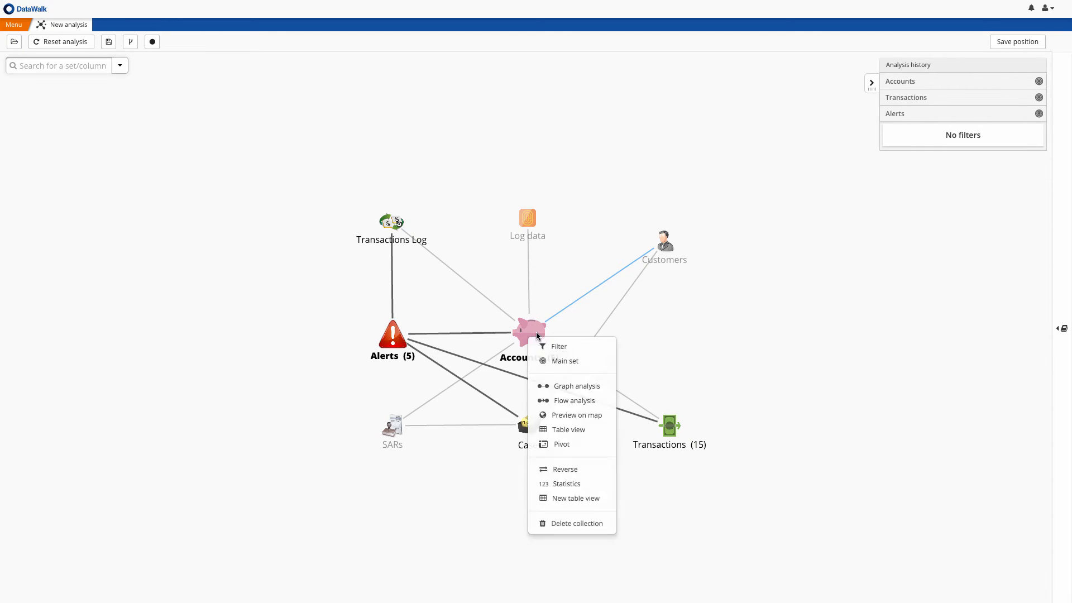
pyautogui.click(589, 428)
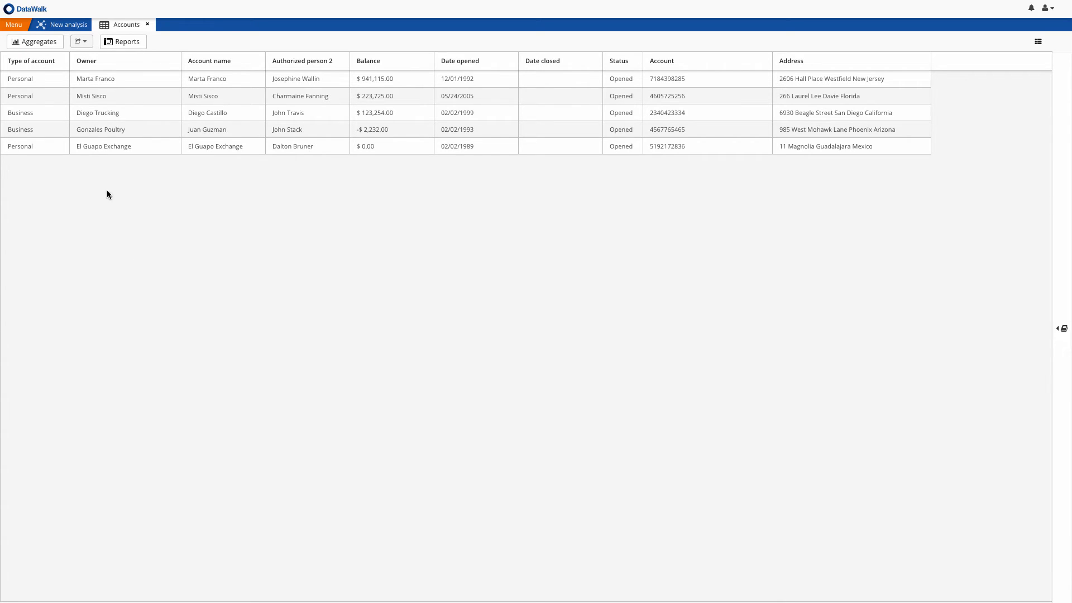
pyautogui.click(81, 41)
pyautogui.moveTo(118, 56)
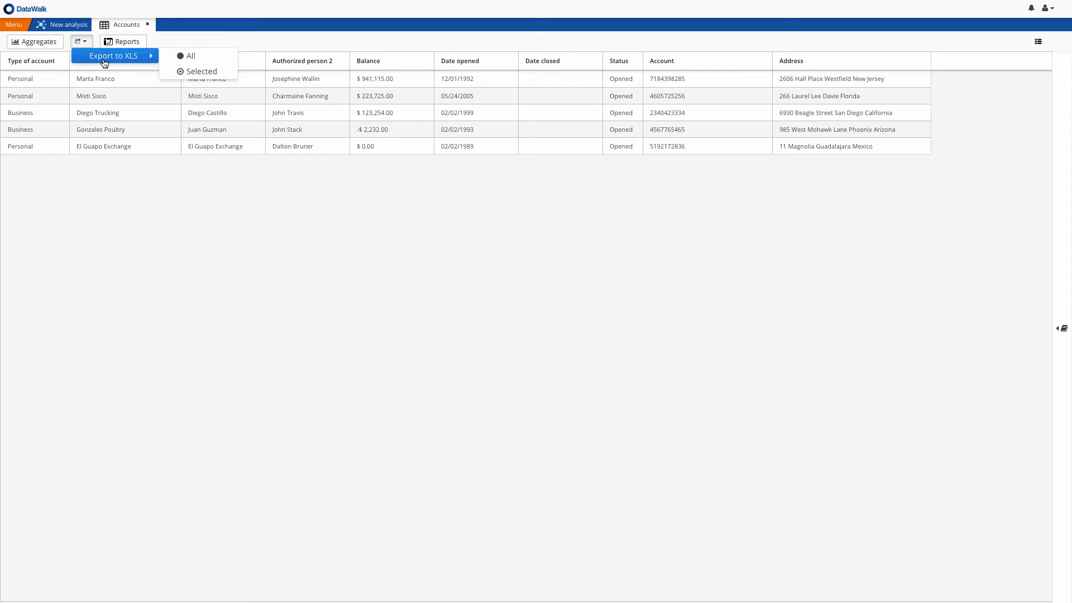
pyautogui.click(191, 57)
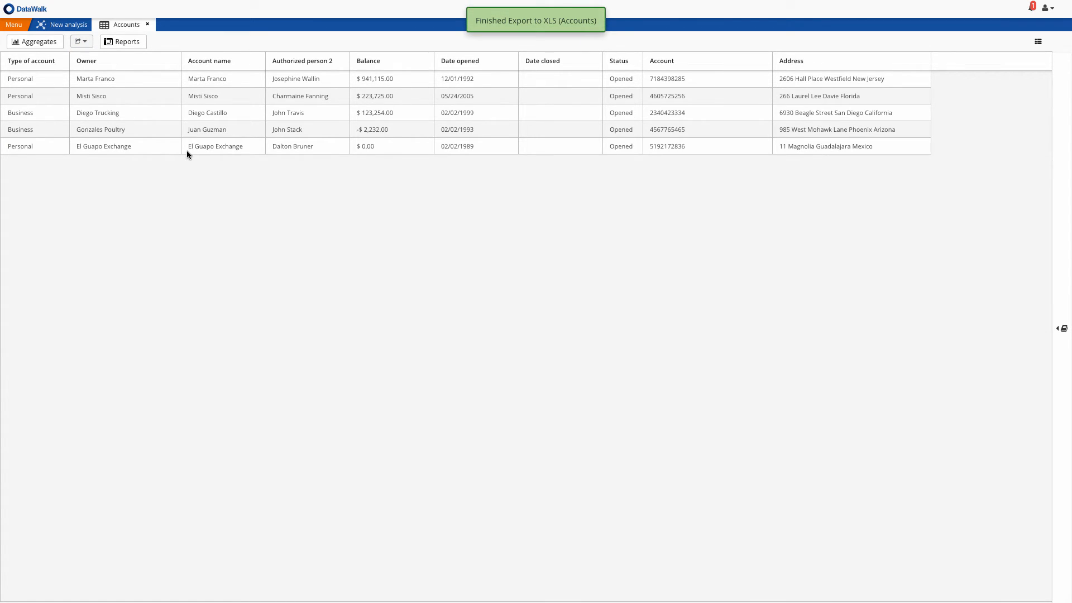
pyautogui.click(148, 26)
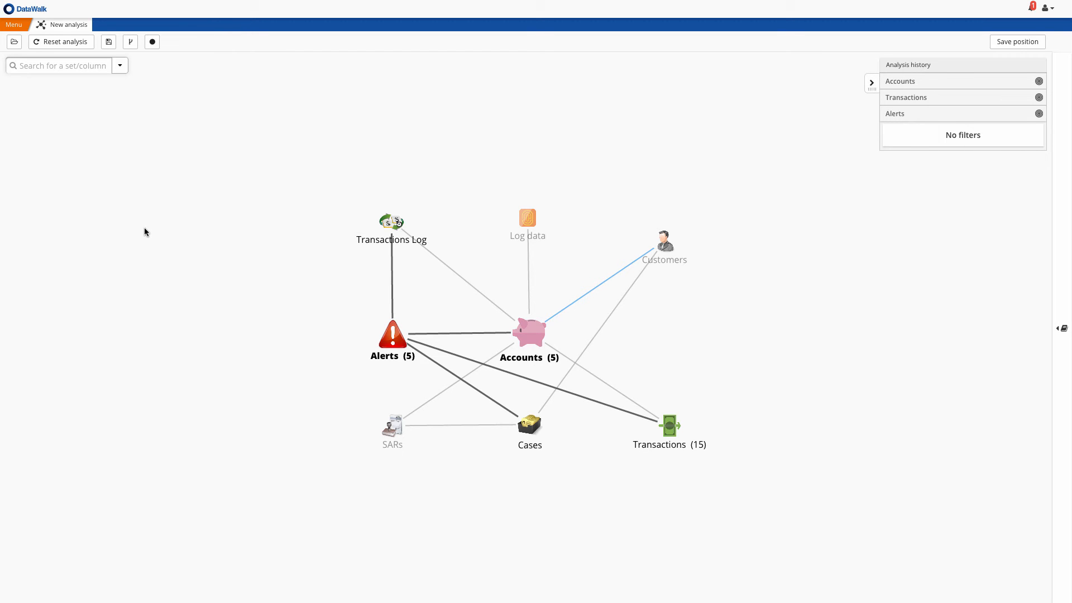
# Step: Return to the Transactions stage of the analysis history and apply the First 10% aggregate from the Value column to Transactions
pyautogui.click(937, 98)
pyautogui.click(671, 428)
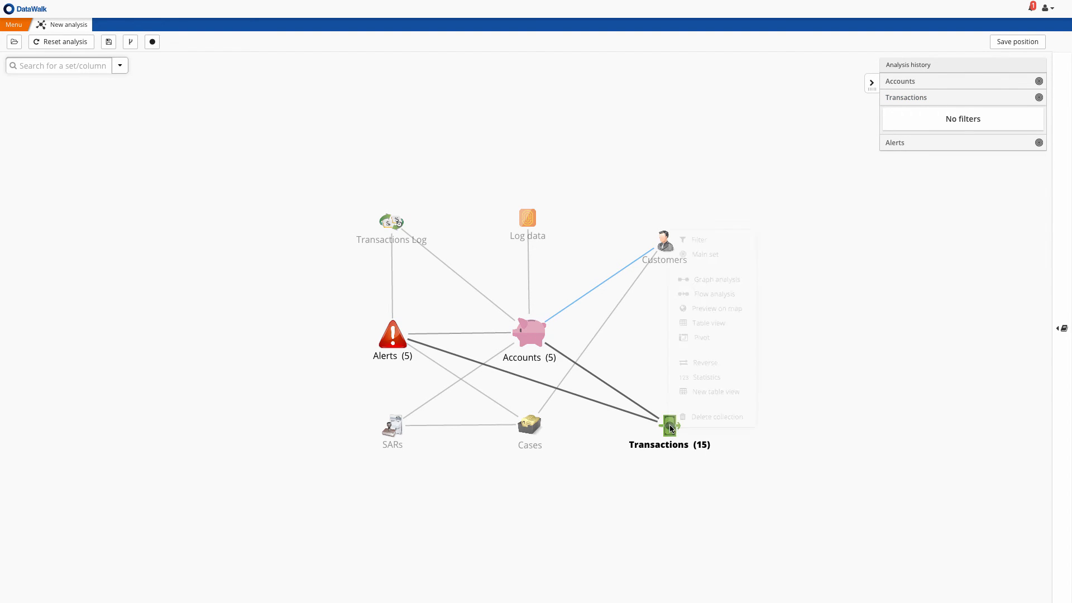
pyautogui.click(688, 378)
pyautogui.click(570, 313)
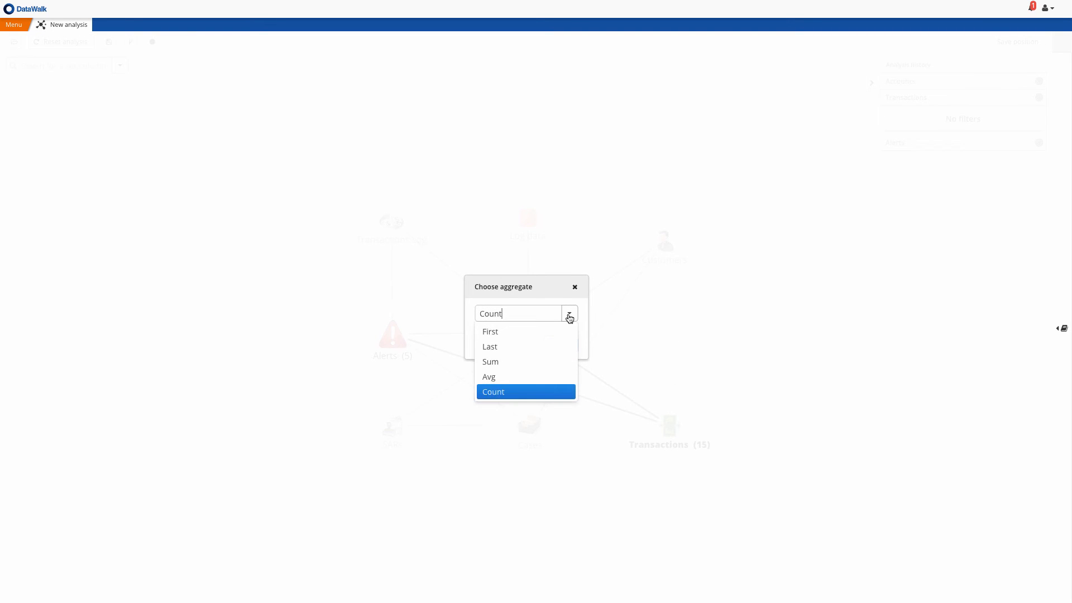
pyautogui.click(531, 330)
pyautogui.moveTo(478, 345); pyautogui.dragTo(494, 347)
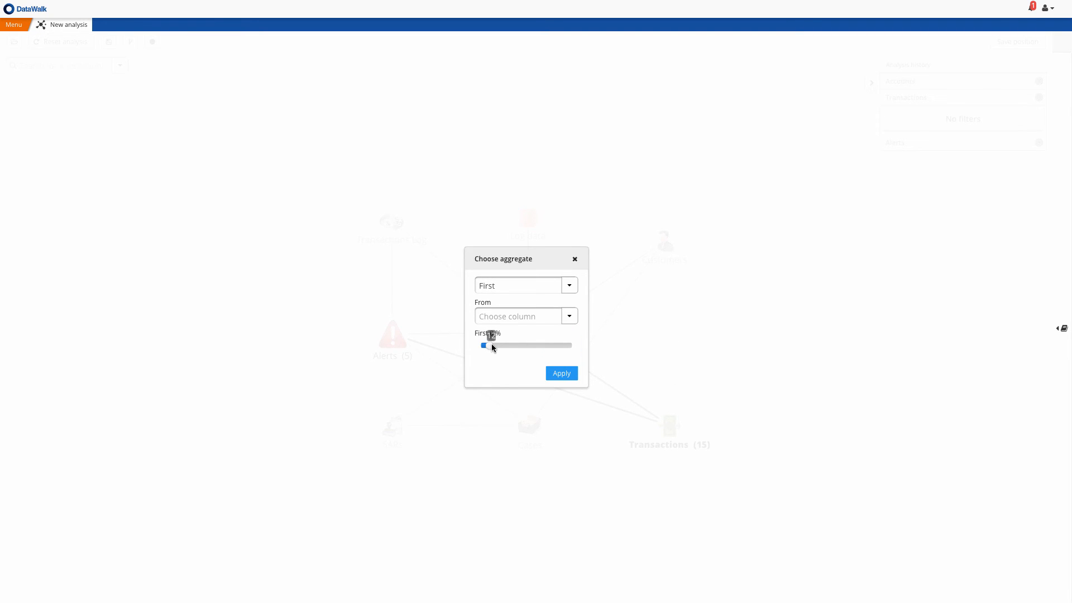
pyautogui.click(570, 317)
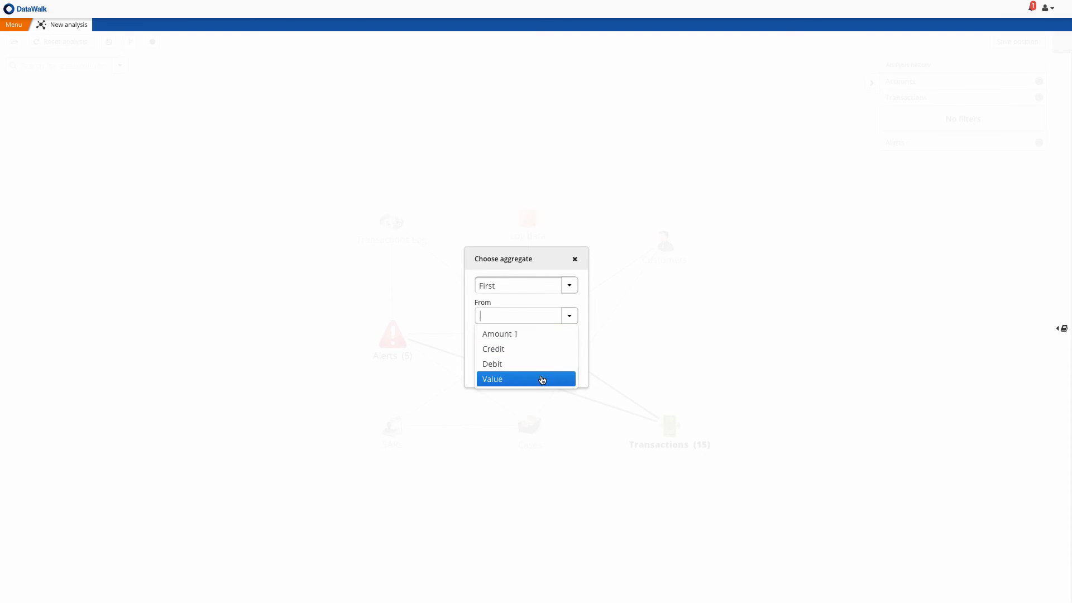
pyautogui.click(541, 379)
pyautogui.click(572, 376)
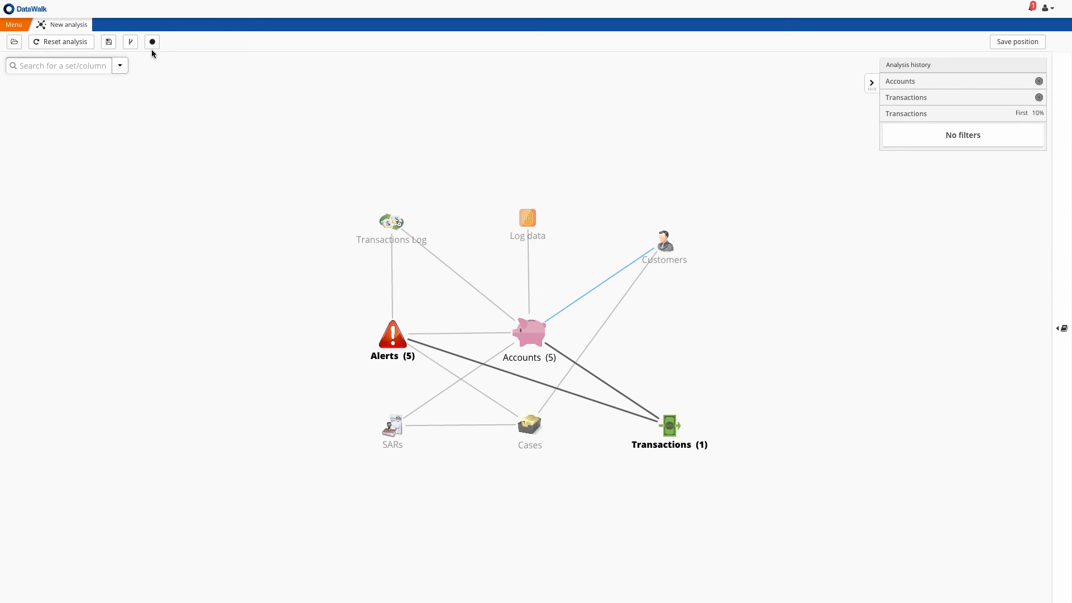
# Step: Save the analysis under the name Data mart
pyautogui.click(109, 42)
pyautogui.click(551, 239)
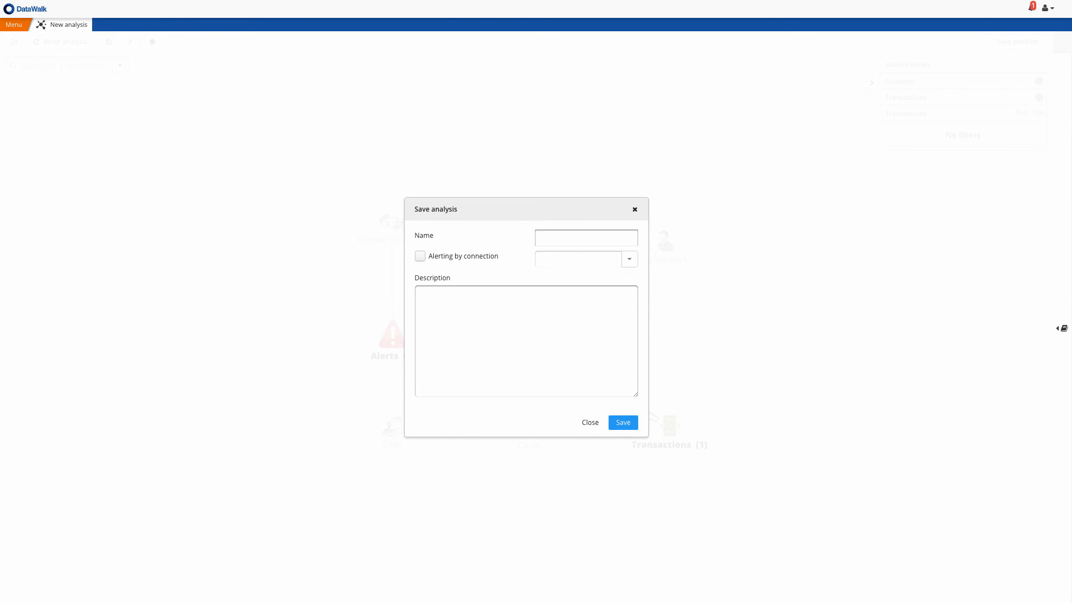
pyautogui.write('Data mart')
pyautogui.click(624, 423)
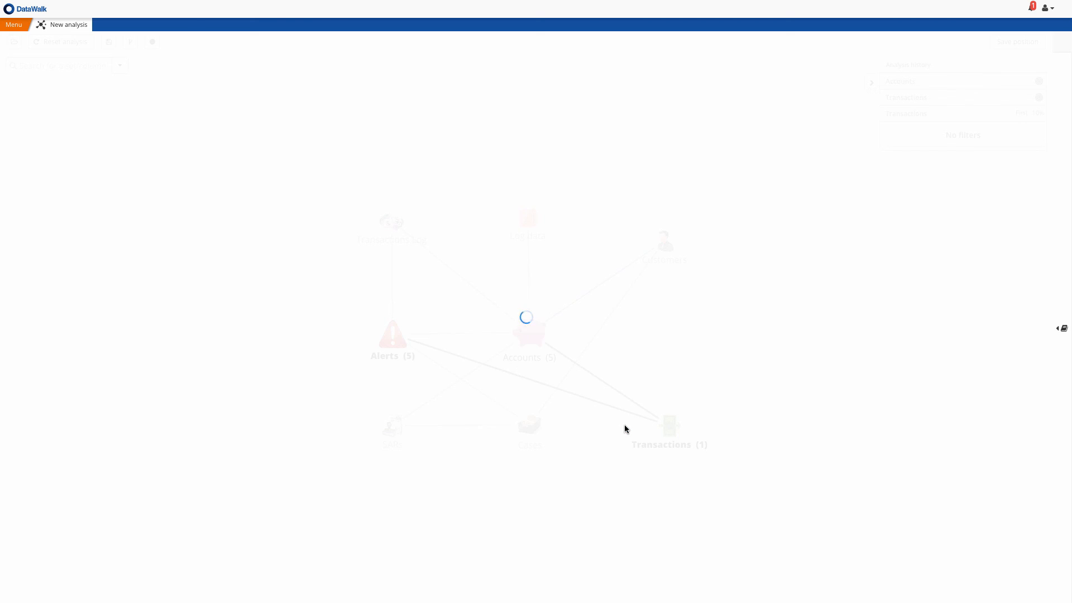